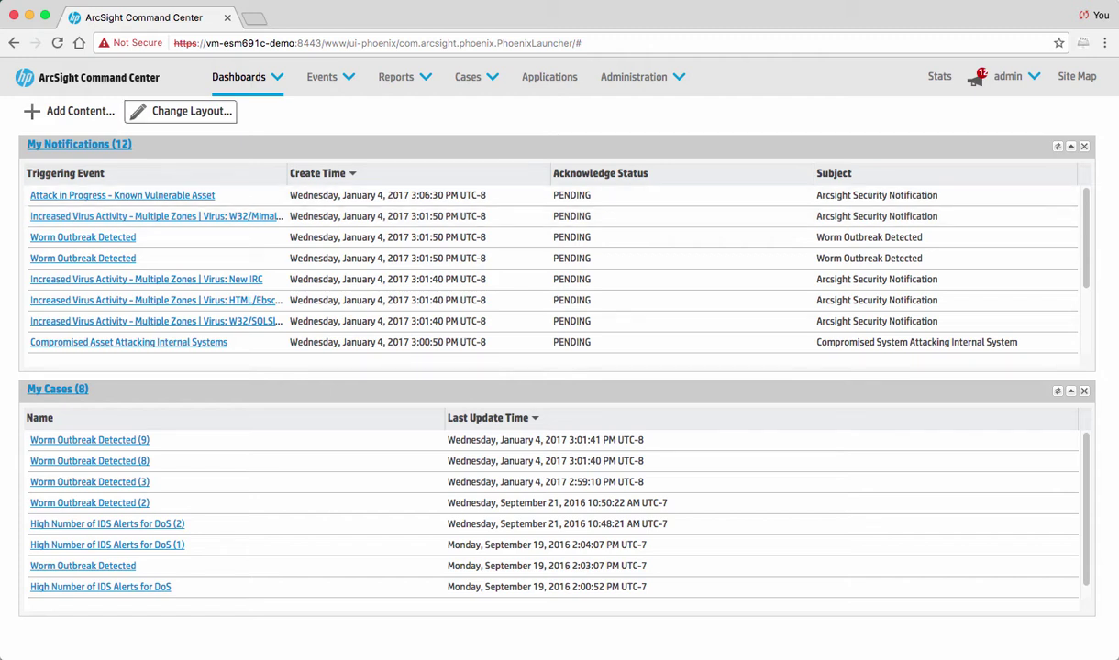
- Open the Dashboard Navigator
{"action": "left_click", "coordinate": [239, 77]}
{"action": "left_click", "coordinate": [239, 77]}
{"action": "left_click", "coordinate": [237, 112]}
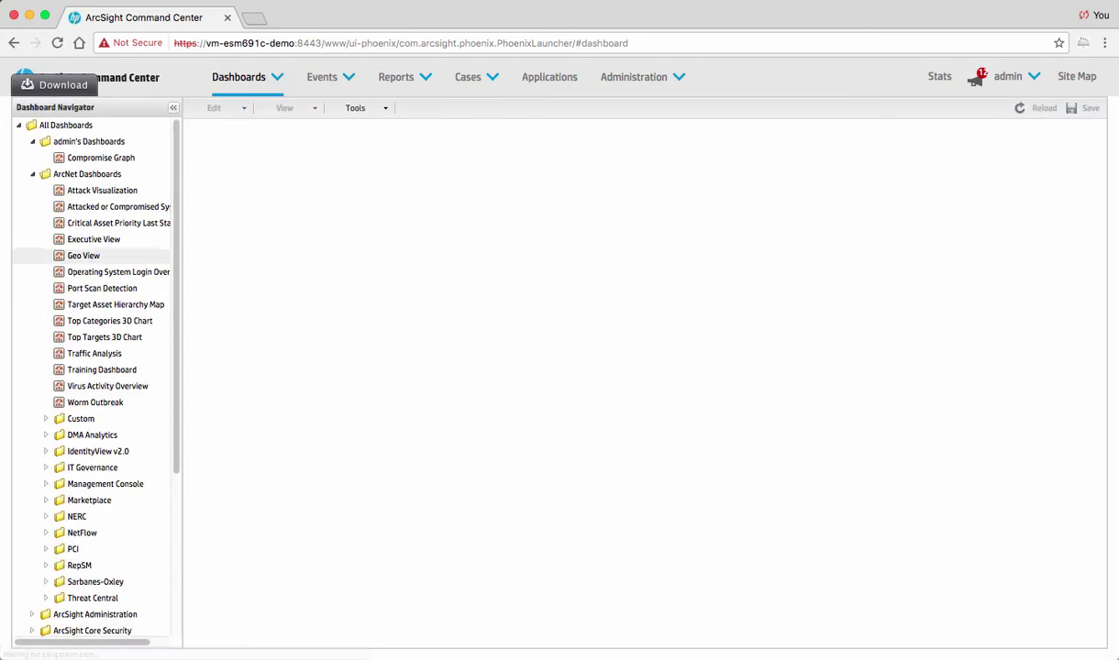
- Open the Operating System Login dashboard from the Operating System folder under ArcSight Foundation, ArcSight Express
{"action": "scroll", "coordinate": [92, 450], "scroll_direction": "down", "scroll_amount": 5}
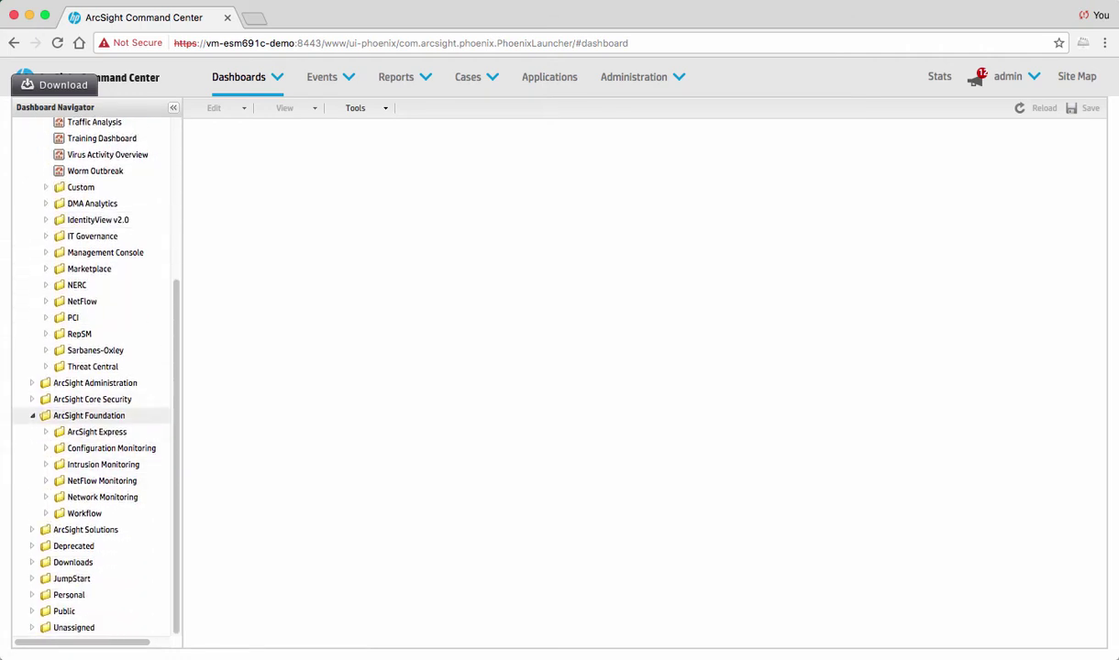
{"action": "left_click", "coordinate": [96, 432]}
{"action": "double_click", "coordinate": [96, 432]}
{"action": "scroll", "coordinate": [96, 432], "scroll_direction": "down", "scroll_amount": 3}
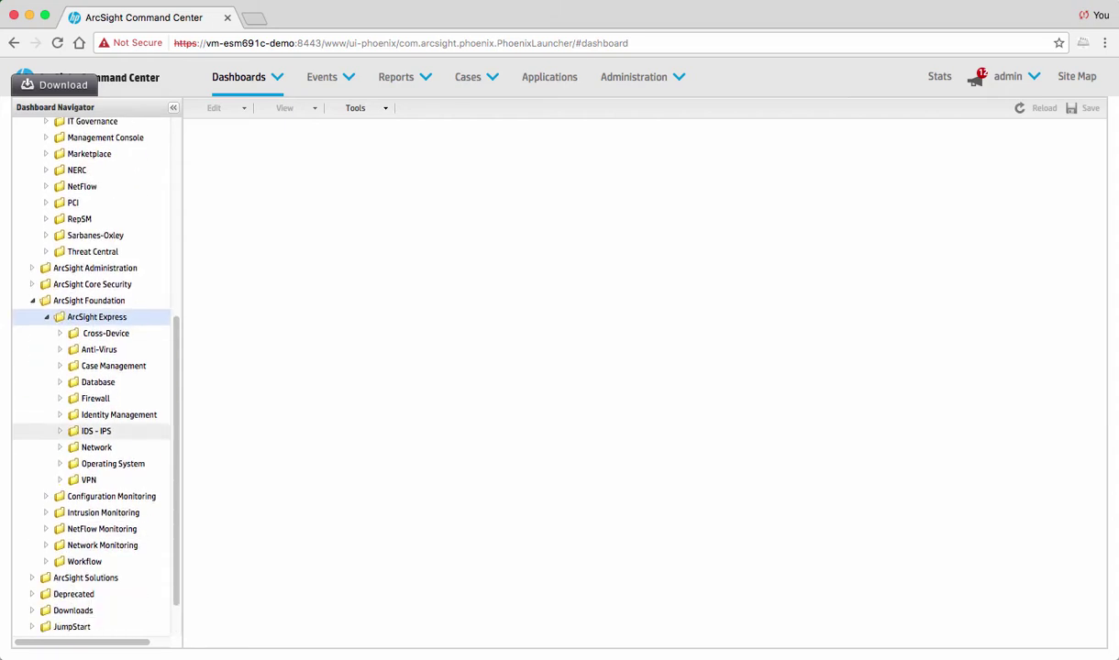
{"action": "left_click", "coordinate": [61, 463]}
{"action": "left_click", "coordinate": [126, 480]}
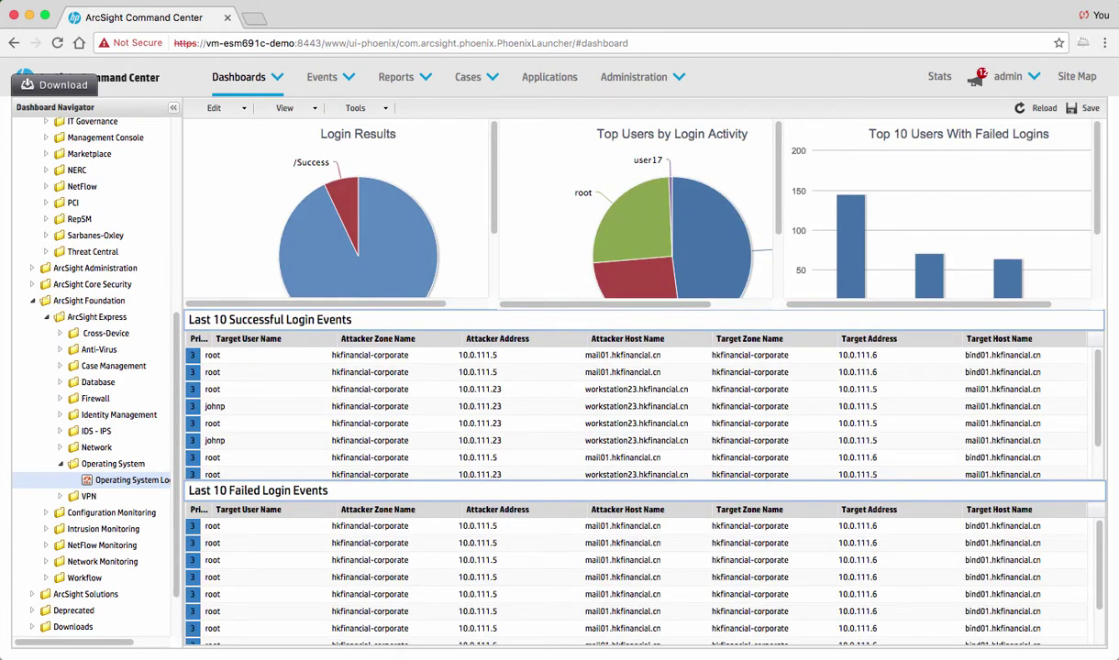
- Examine the Login Results, Top Users by Login Activity and Top 10 Users With Failed Logins charts and the login event tables
{"action": "scroll", "coordinate": [358, 211], "scroll_direction": "down", "scroll_amount": 3}
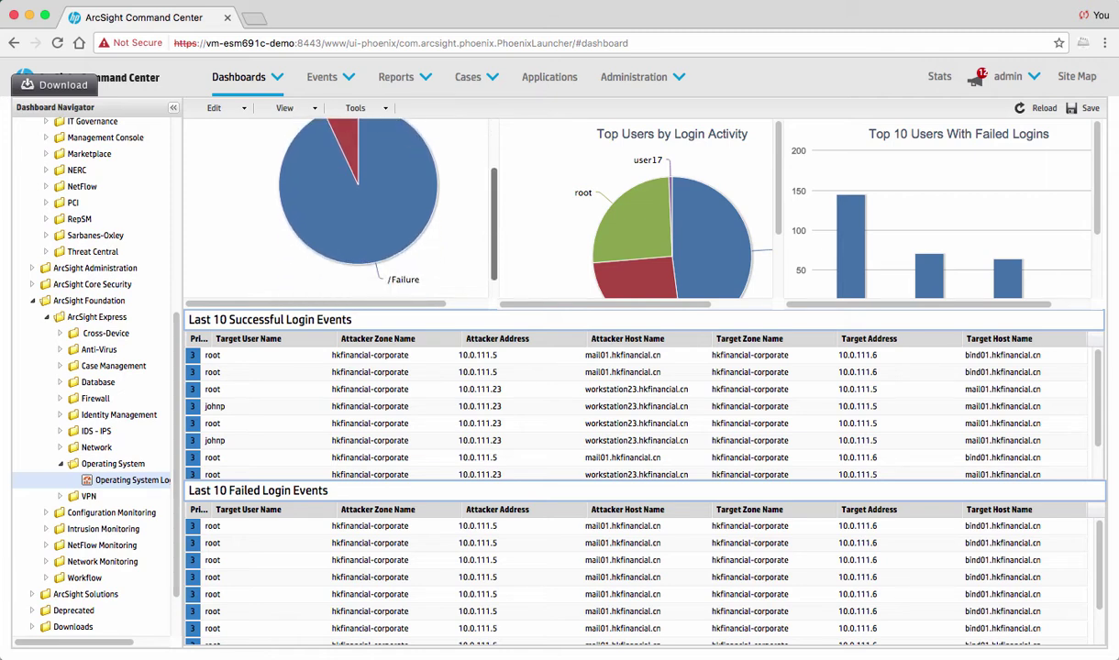
{"action": "scroll", "coordinate": [358, 211], "scroll_direction": "up", "scroll_amount": 2}
{"action": "scroll", "coordinate": [646, 202], "scroll_direction": "down", "scroll_amount": 2}
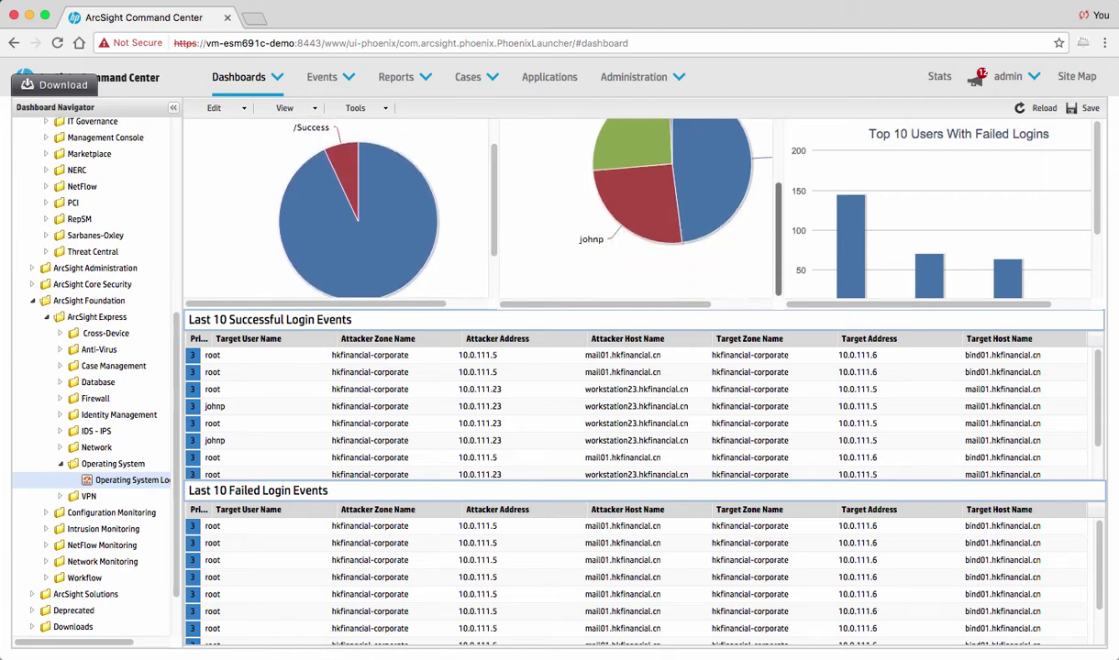
{"action": "scroll", "coordinate": [646, 202], "scroll_direction": "up", "scroll_amount": 2}
{"action": "scroll", "coordinate": [646, 202], "scroll_direction": "down", "scroll_amount": 1}
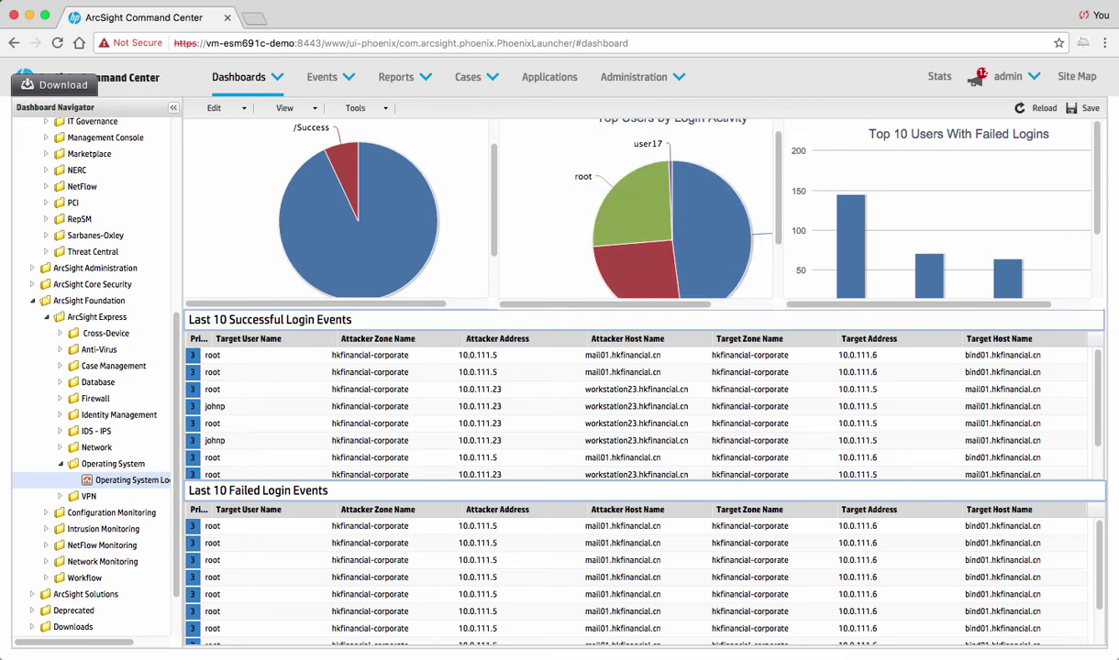
{"action": "scroll", "coordinate": [642, 211], "scroll_direction": "down", "scroll_amount": 1}
{"action": "scroll", "coordinate": [605, 234], "scroll_direction": "down", "scroll_amount": 1}
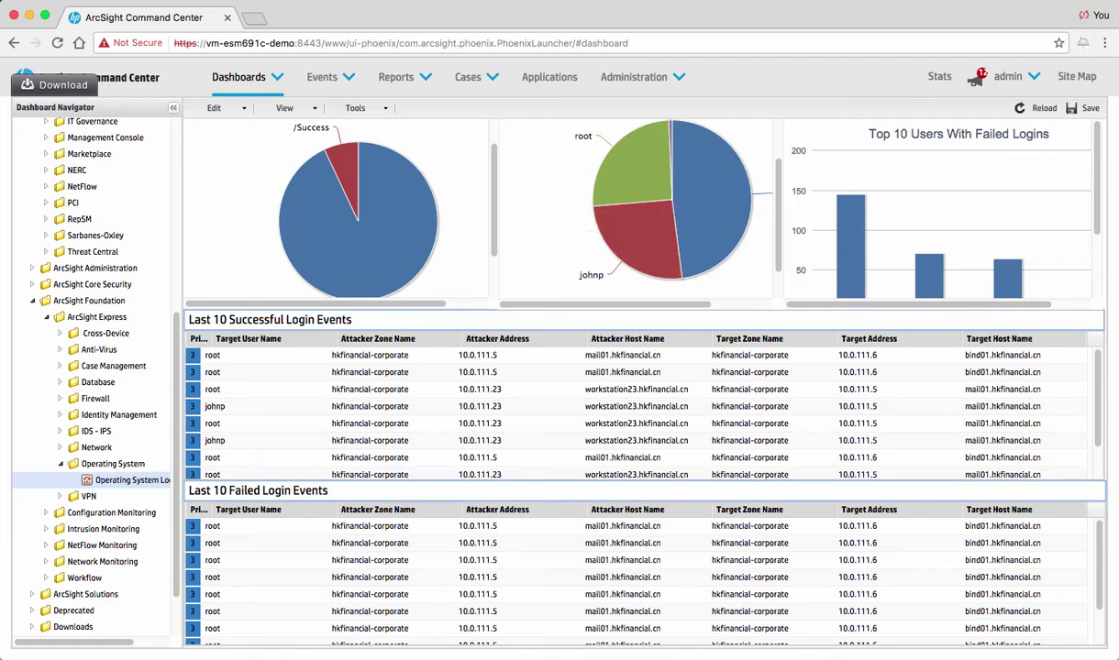
{"action": "scroll", "coordinate": [936, 211], "scroll_direction": "down", "scroll_amount": 4}
{"action": "mouse_move", "coordinate": [367, 273]}
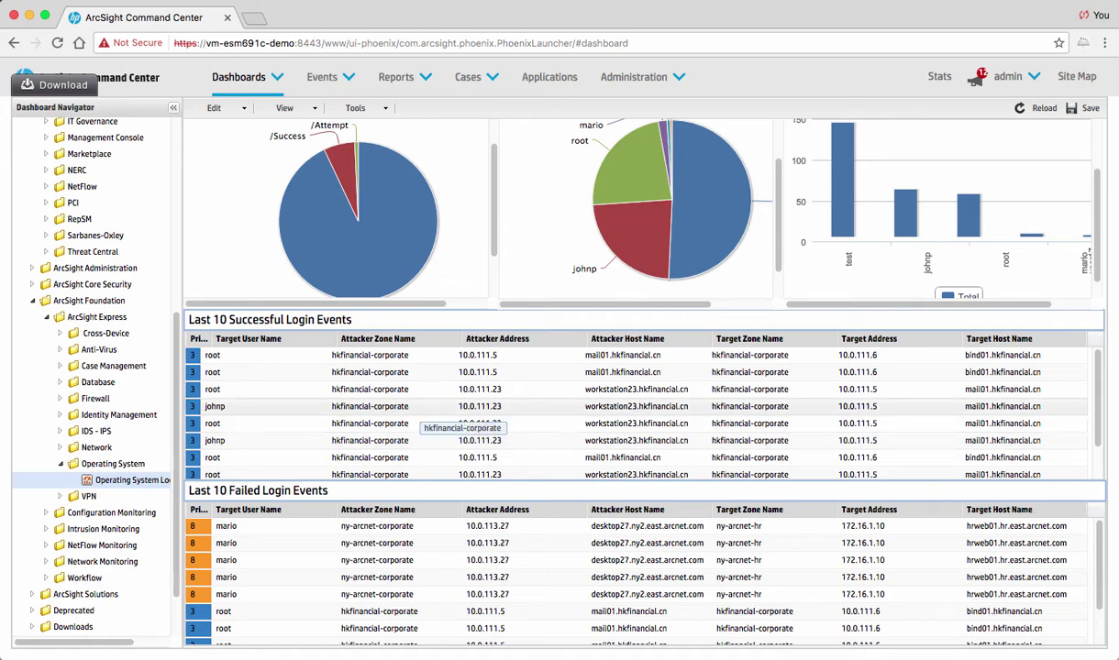
- Collapse the ArcNet Dashboards folder in the dashboard tree
{"action": "scroll", "coordinate": [91, 367], "scroll_direction": "up", "scroll_amount": 10}
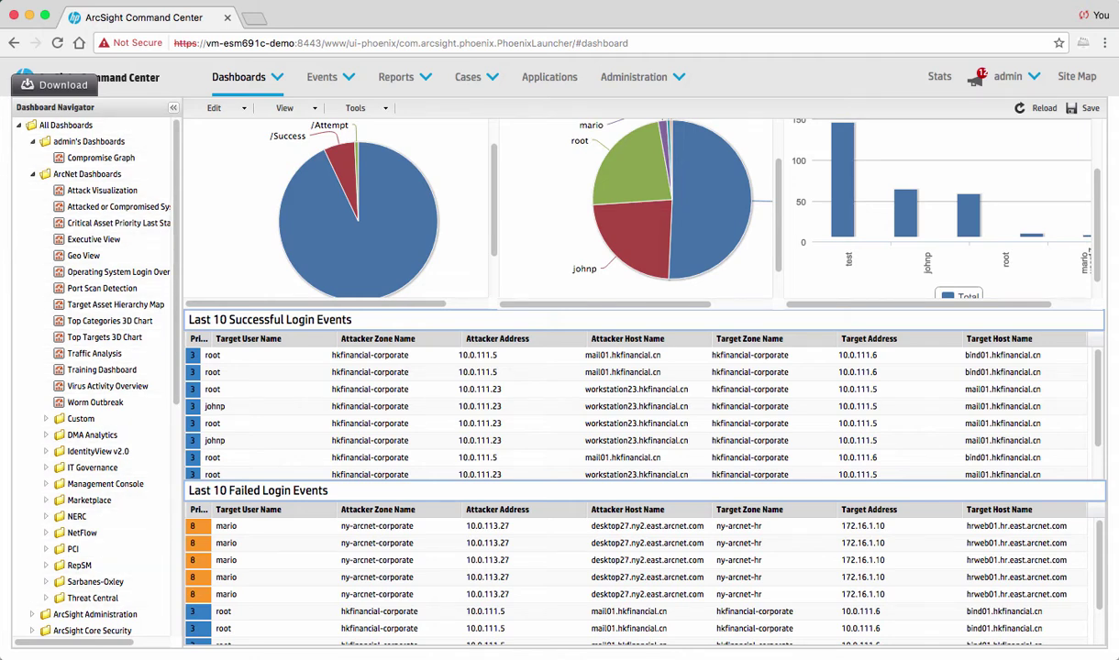
{"action": "left_click", "coordinate": [32, 173]}
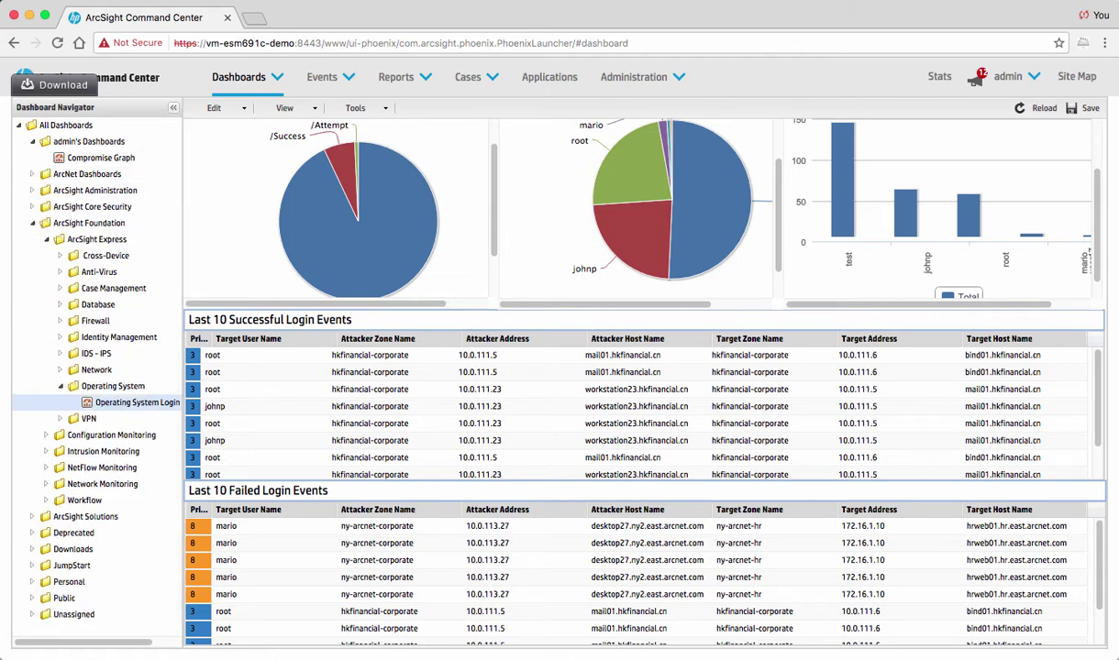
- From the Active Channels list, open the Microsoft-all channel in the Devices folder under ArcSight Foundation, ArcSight Express
{"action": "mouse_move", "coordinate": [331, 77]}
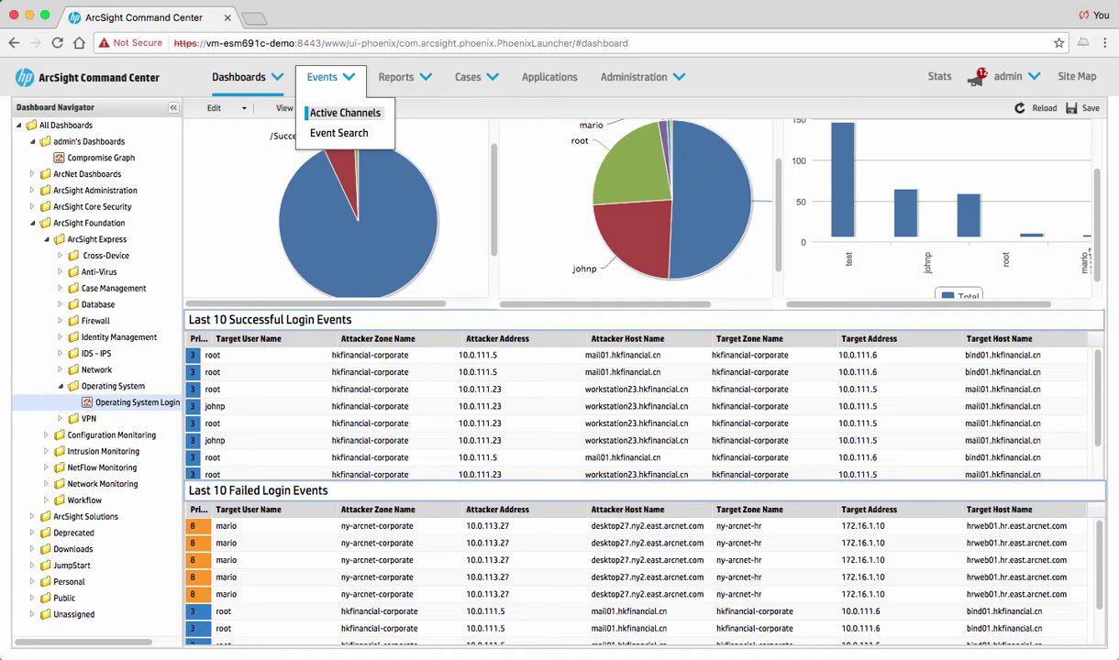
{"action": "left_click", "coordinate": [345, 112]}
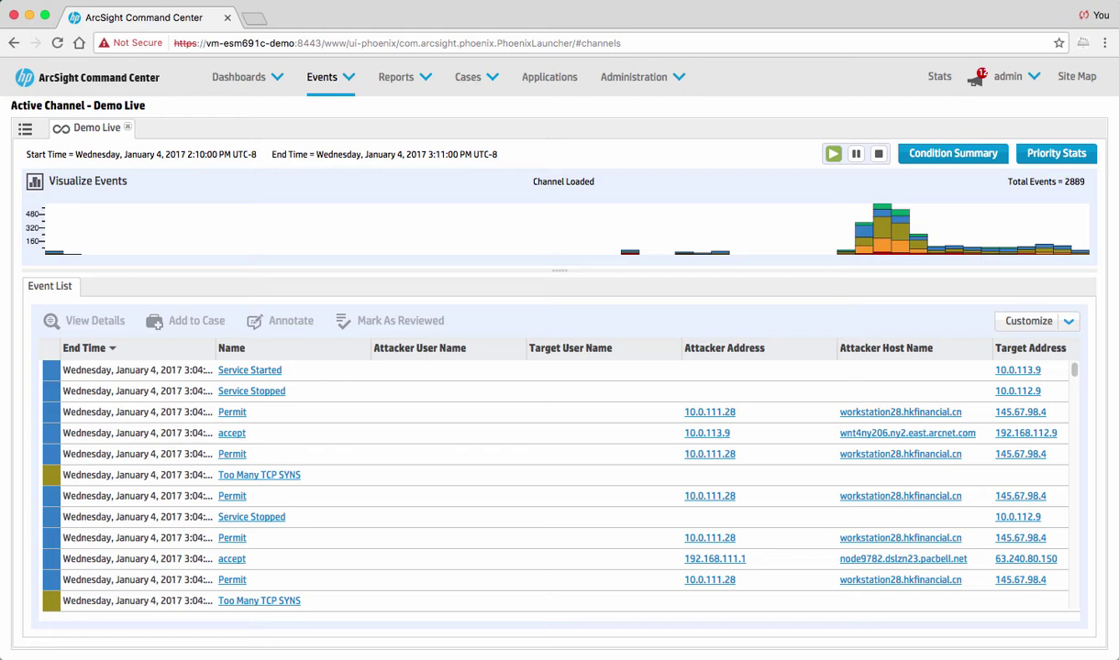
{"action": "left_click", "coordinate": [26, 128]}
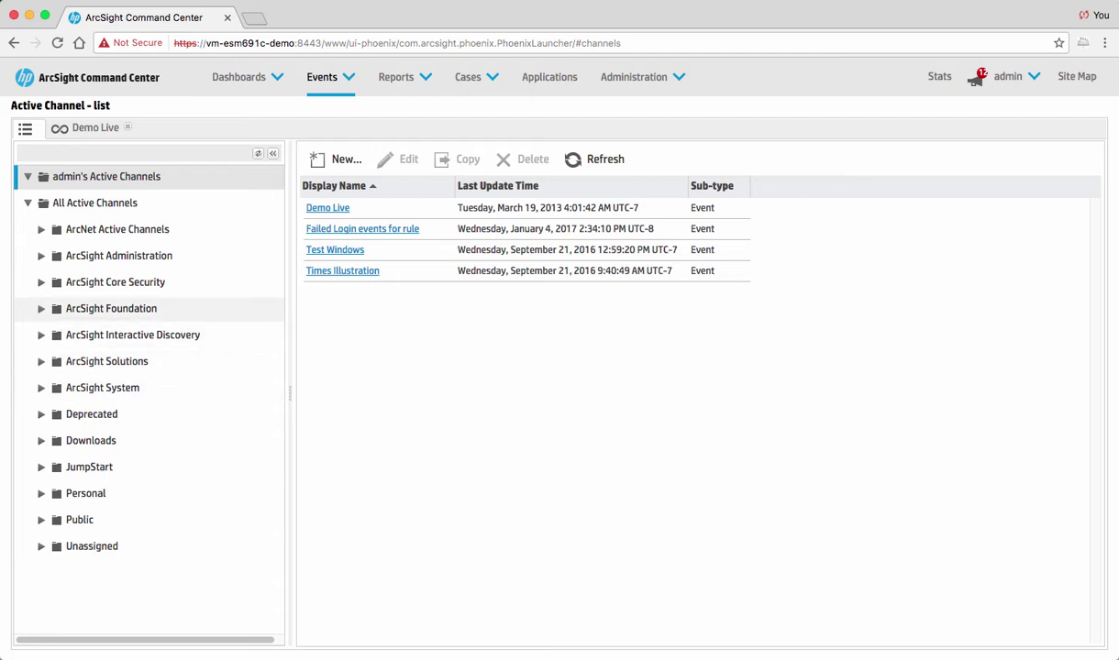
{"action": "left_click", "coordinate": [41, 308]}
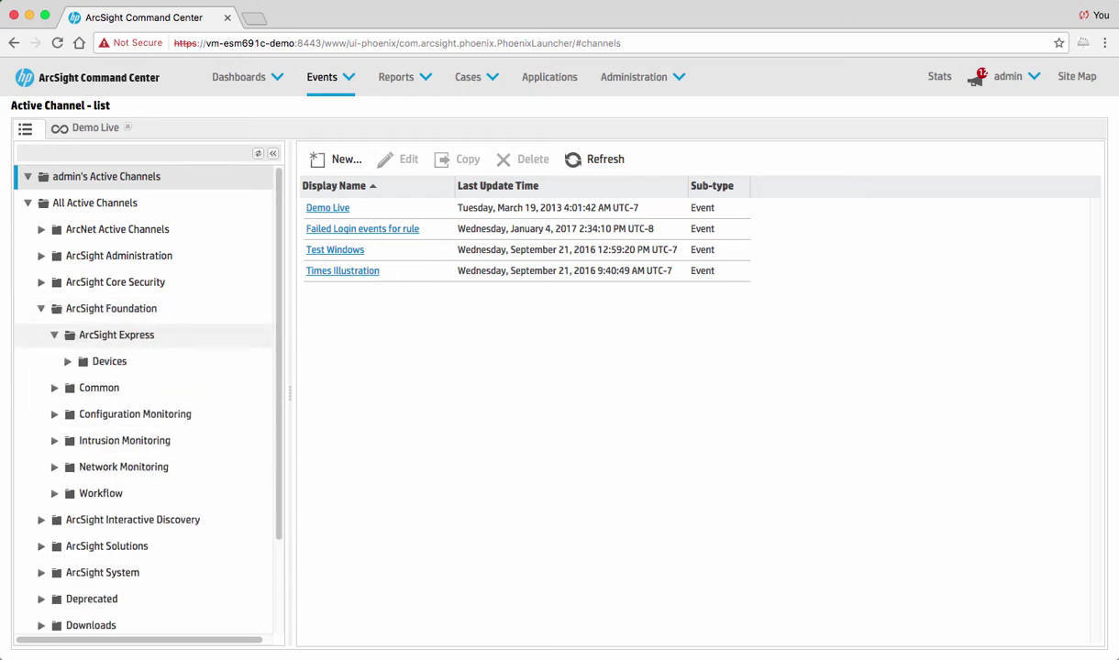
{"action": "left_click", "coordinate": [67, 361]}
{"action": "left_click", "coordinate": [110, 362]}
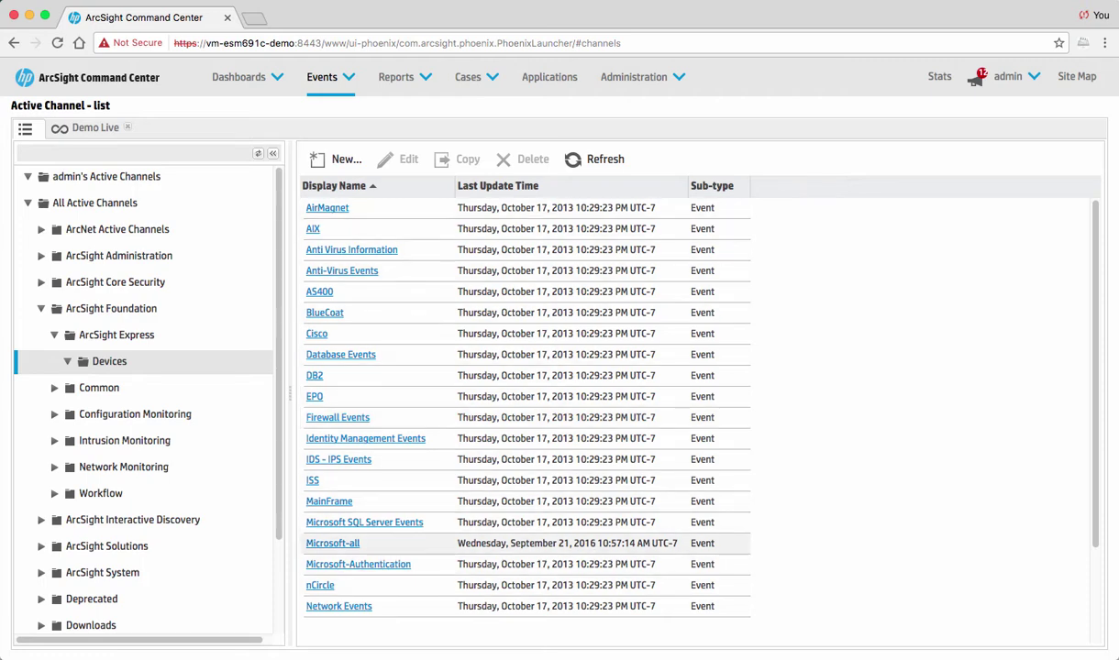
{"action": "left_click", "coordinate": [332, 543]}
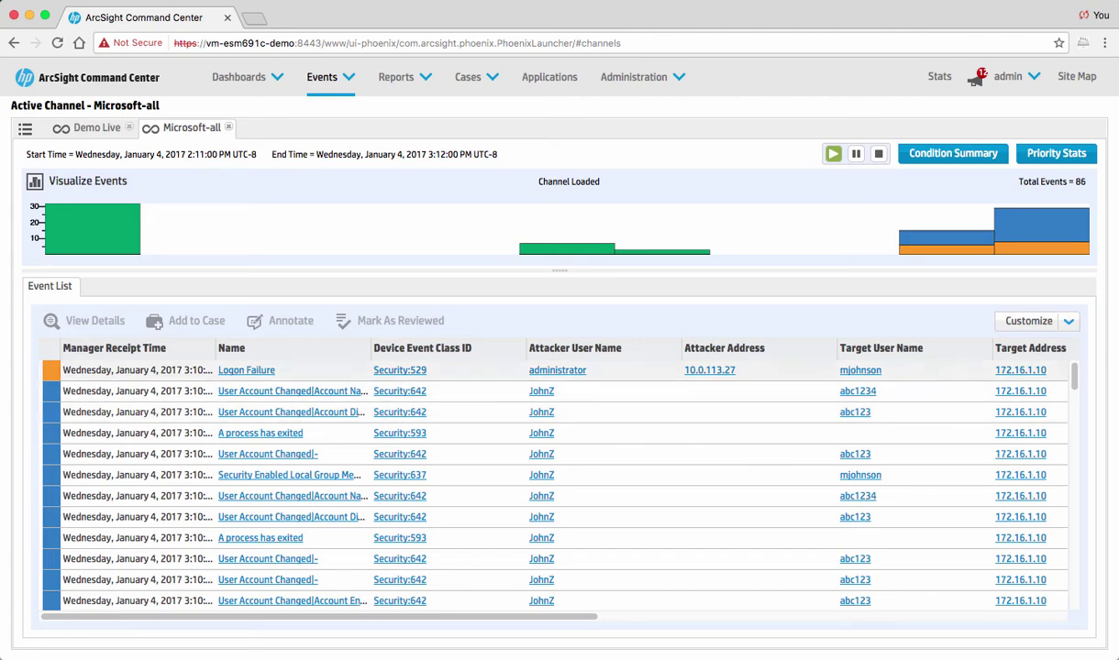
- View the field selection options for the Demo Live channel's event list, leaving them without making changes
{"action": "left_click", "coordinate": [97, 128]}
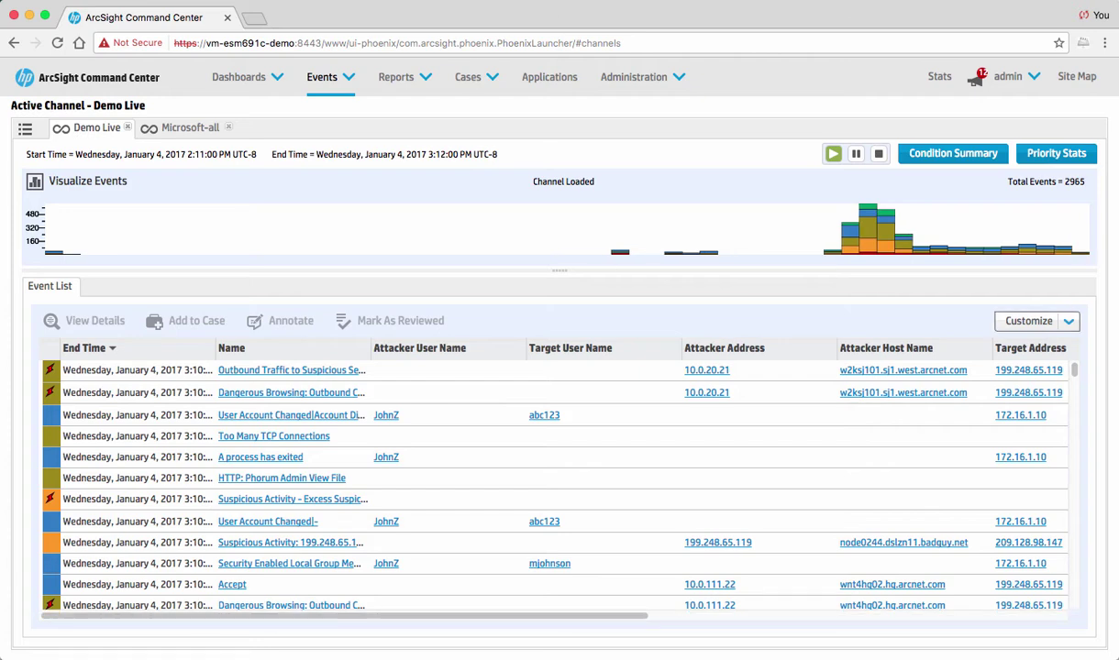
{"action": "left_click", "coordinate": [1068, 321]}
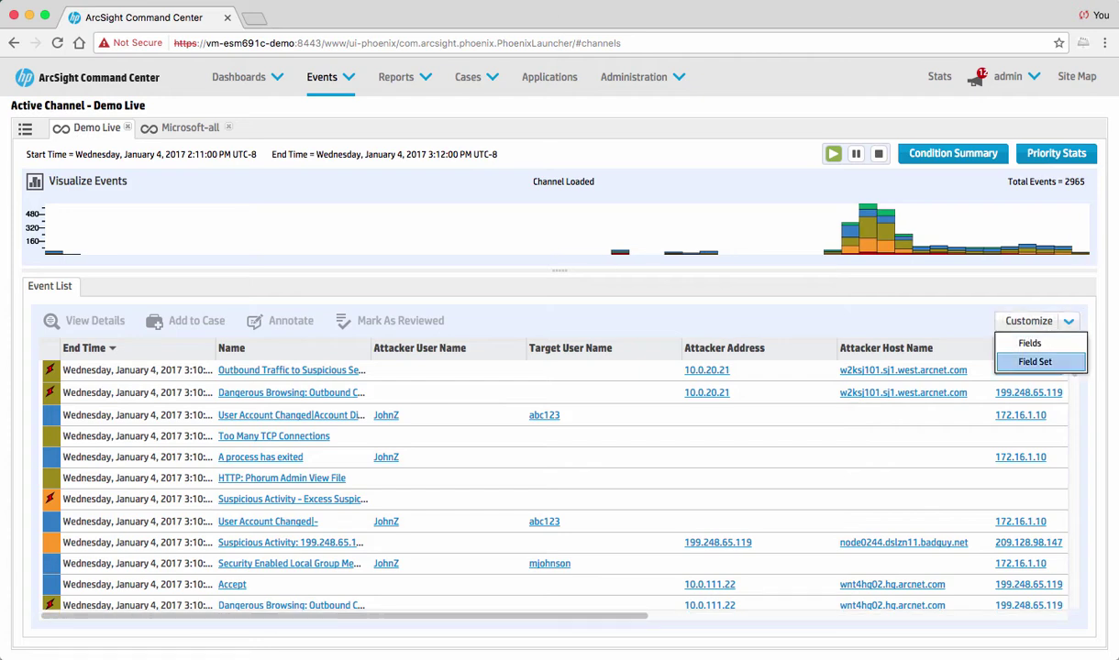
{"action": "left_click", "coordinate": [1029, 343]}
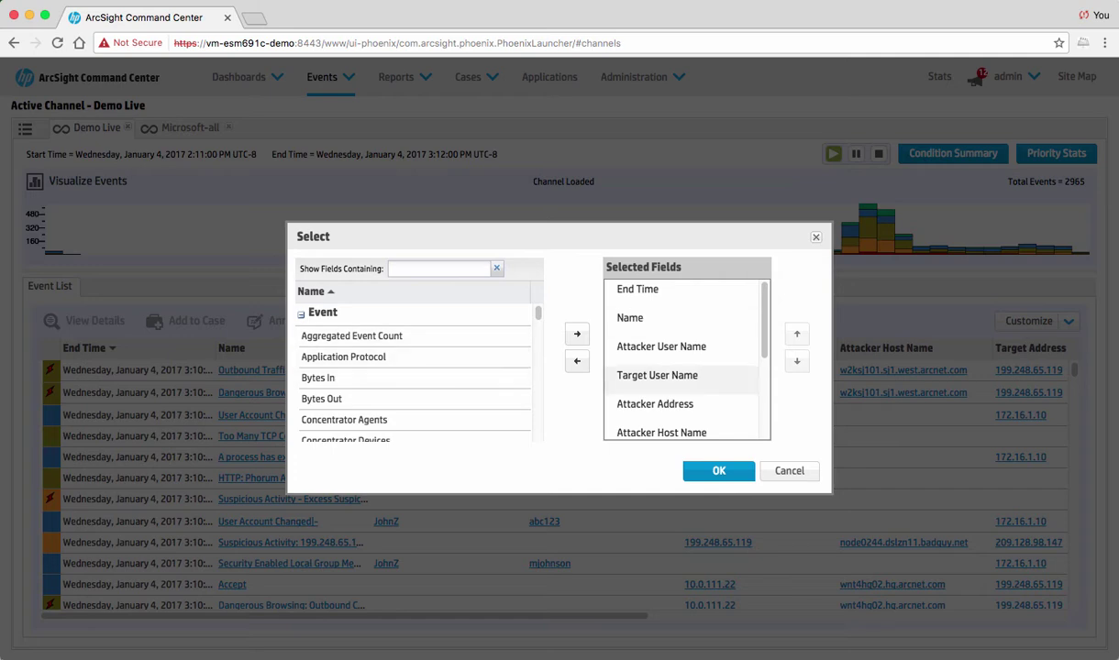
{"action": "left_click", "coordinate": [789, 470]}
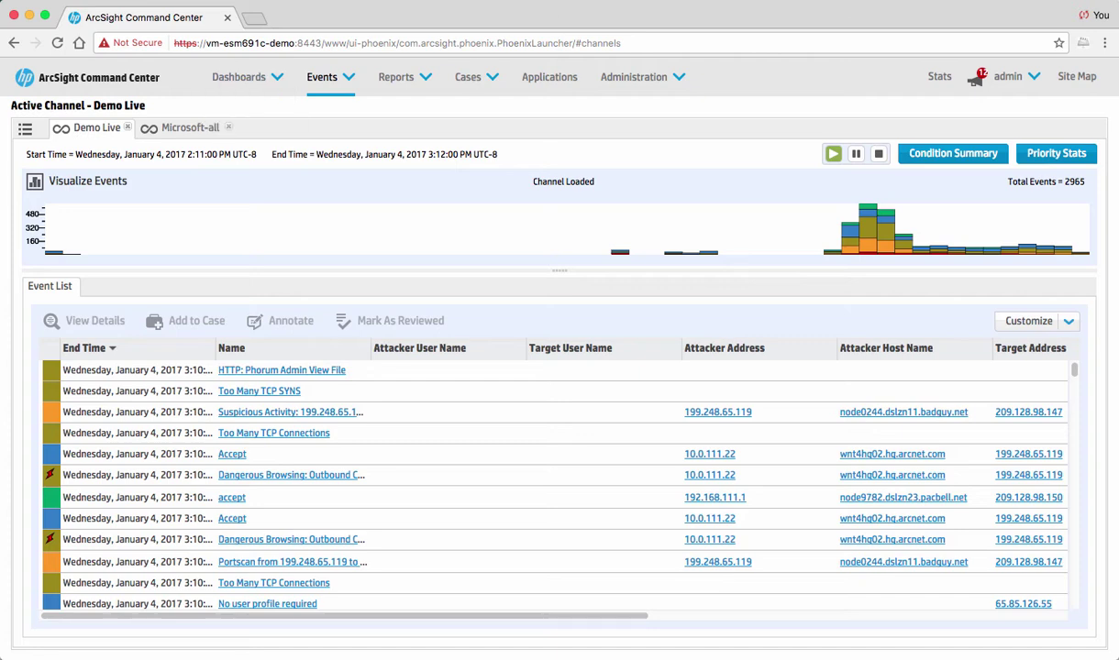
- Review the event details of the Logon Failure event in the Microsoft-all channel, including its category fields, and close them
{"action": "left_click", "coordinate": [190, 127]}
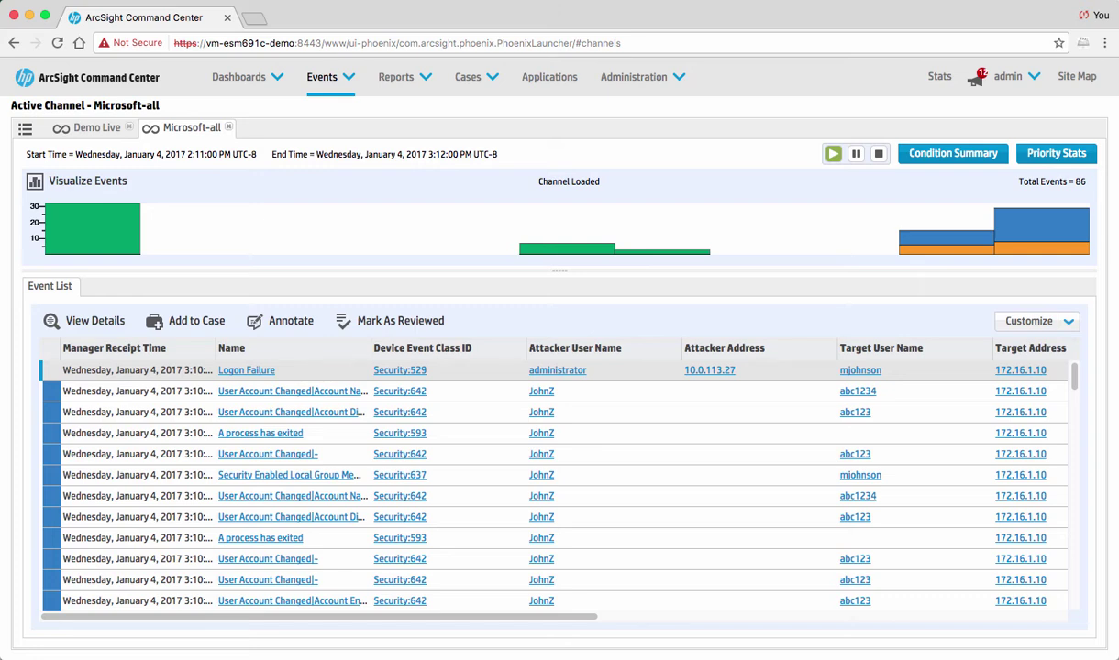
{"action": "left_click", "coordinate": [84, 320]}
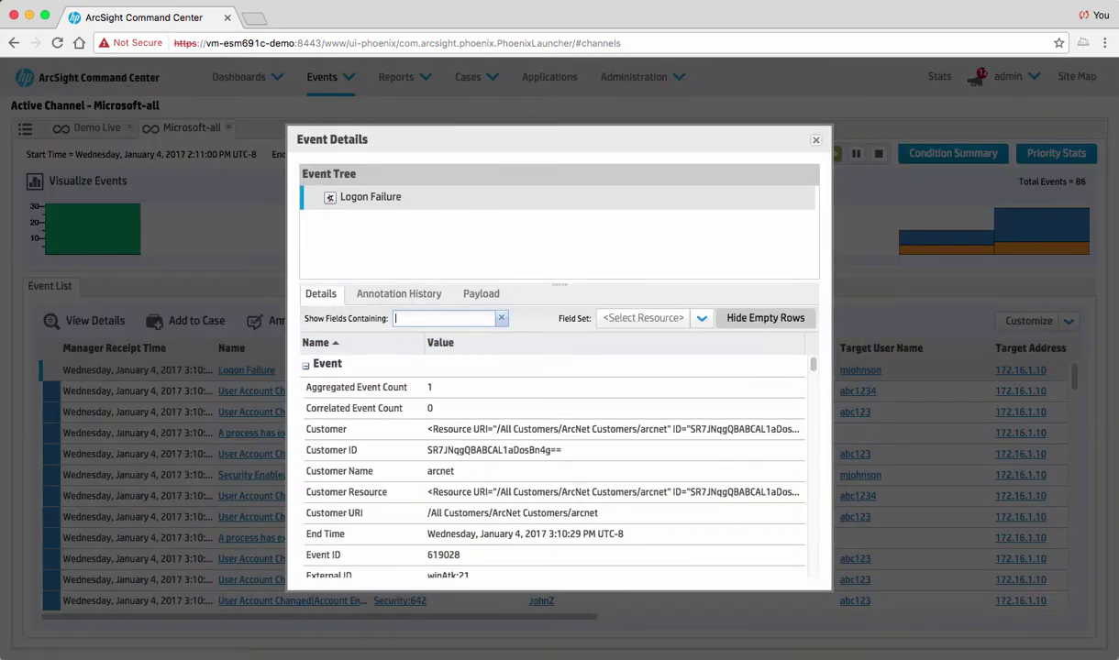
{"action": "scroll", "coordinate": [550, 409], "scroll_direction": "down", "scroll_amount": 5}
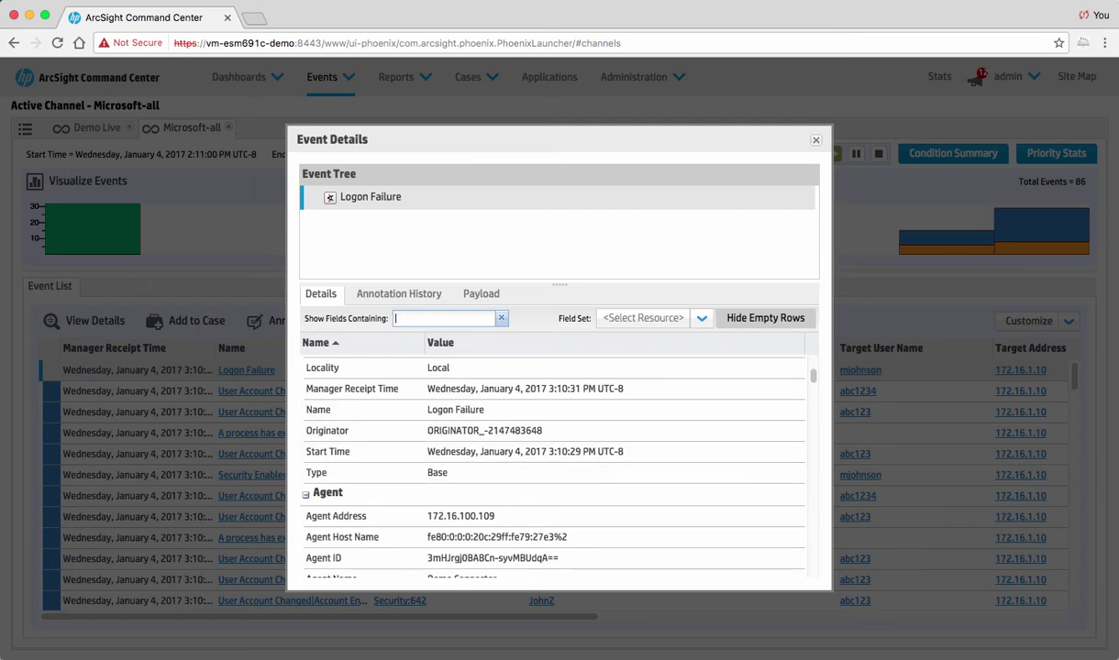
{"action": "scroll", "coordinate": [537, 454], "scroll_direction": "down", "scroll_amount": 5}
{"action": "scroll", "coordinate": [537, 458], "scroll_direction": "down", "scroll_amount": 5}
{"action": "scroll", "coordinate": [536, 445], "scroll_direction": "down", "scroll_amount": 5}
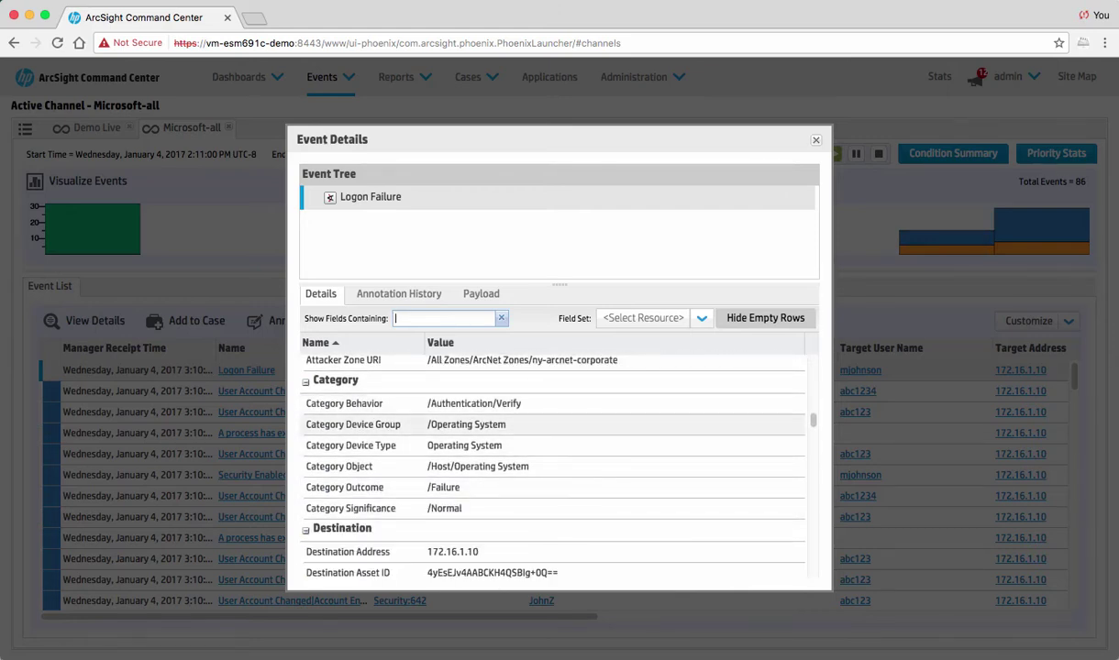
{"action": "scroll", "coordinate": [537, 455], "scroll_direction": "down", "scroll_amount": 5}
{"action": "key", "text": "Escape"}
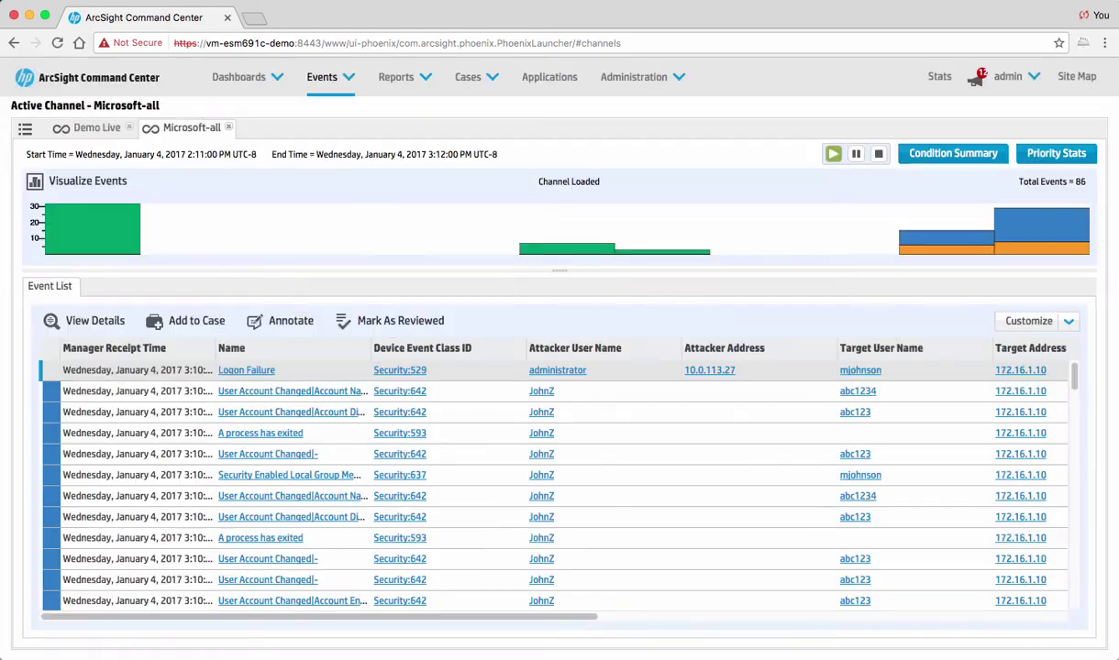
- Inspect the details of a Firewall - High Volume Accepts event in Demo Live and its underlying Firewall Accepts event, and close them
{"action": "left_click", "coordinate": [97, 127]}
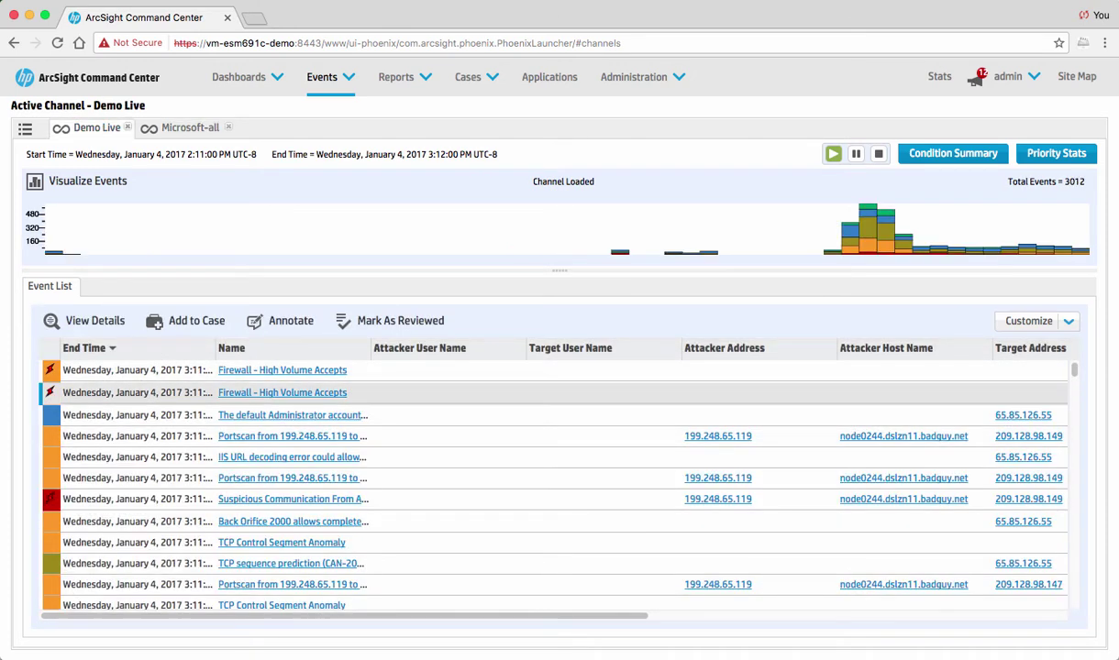
{"action": "left_click", "coordinate": [84, 320]}
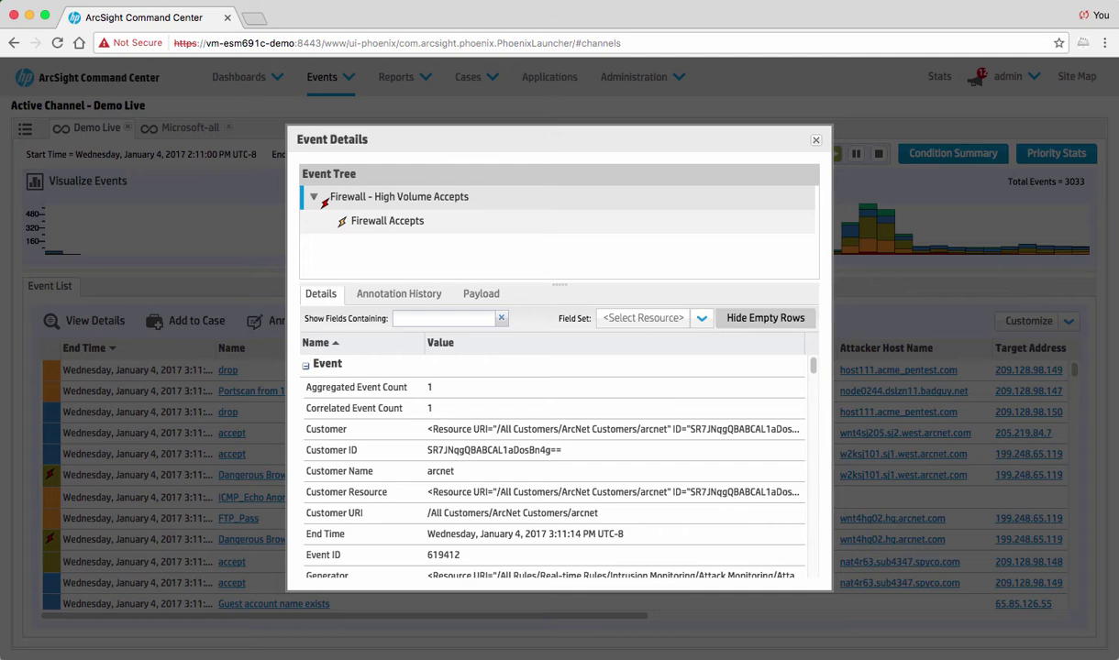
{"action": "left_click", "coordinate": [387, 221]}
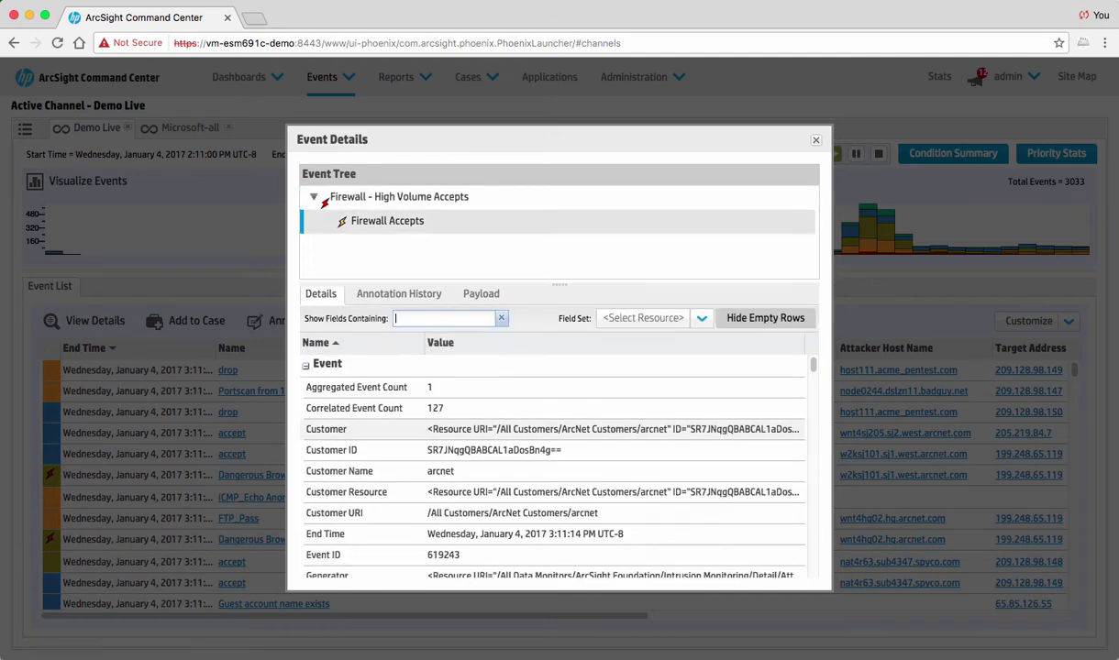
{"action": "scroll", "coordinate": [552, 491], "scroll_direction": "down", "scroll_amount": 2}
{"action": "scroll", "coordinate": [587, 495], "scroll_direction": "down", "scroll_amount": 5}
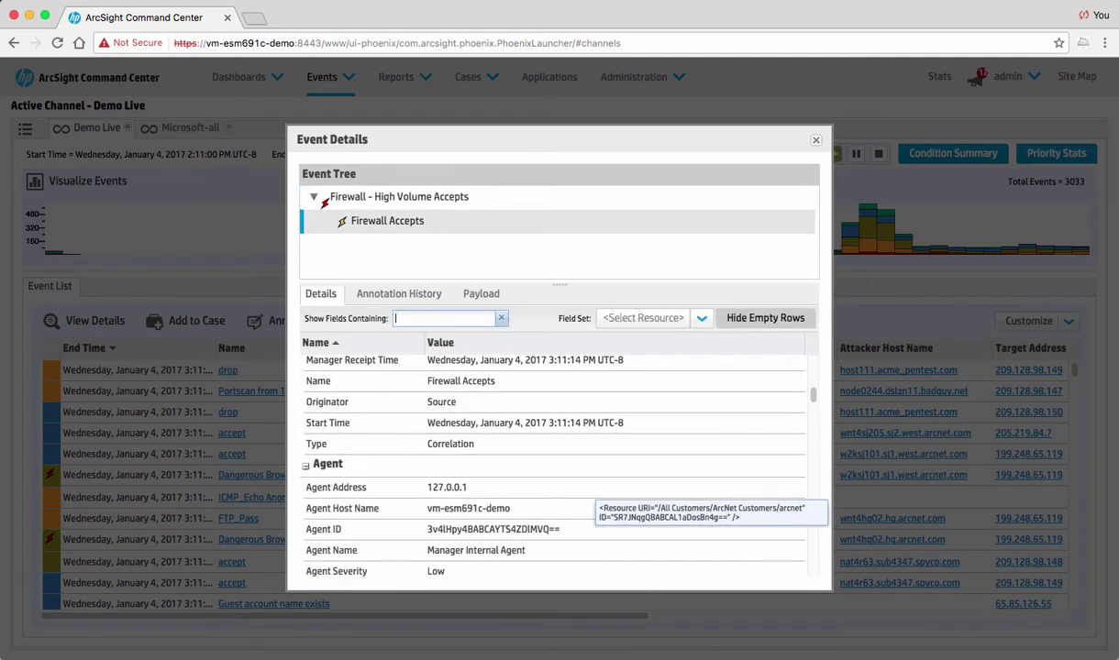
{"action": "scroll", "coordinate": [550, 458], "scroll_direction": "up", "scroll_amount": 1}
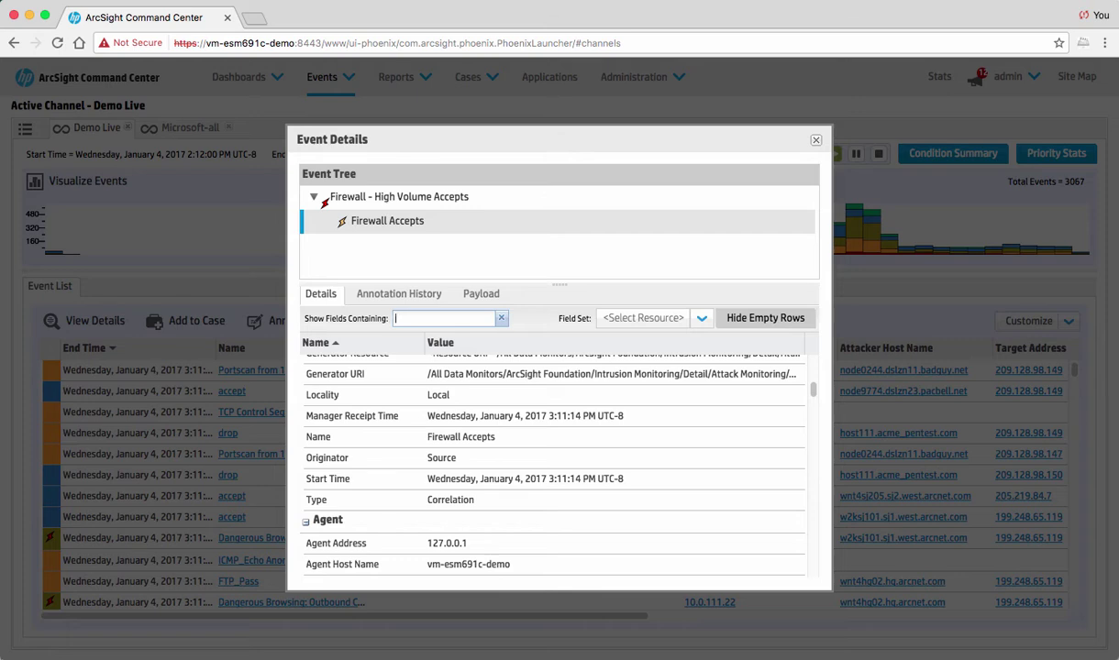
{"action": "key", "text": "Escape"}
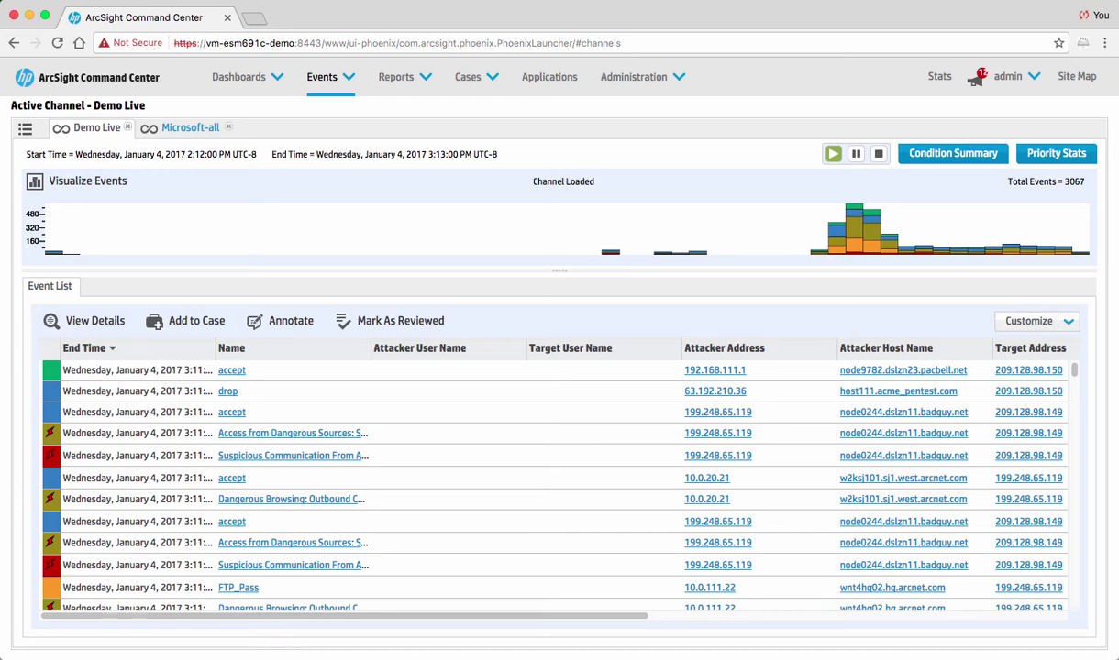
- Open the Reports section and expand the ArcSight System and ArcSight Solutions report folders
{"action": "left_click", "coordinate": [396, 77]}
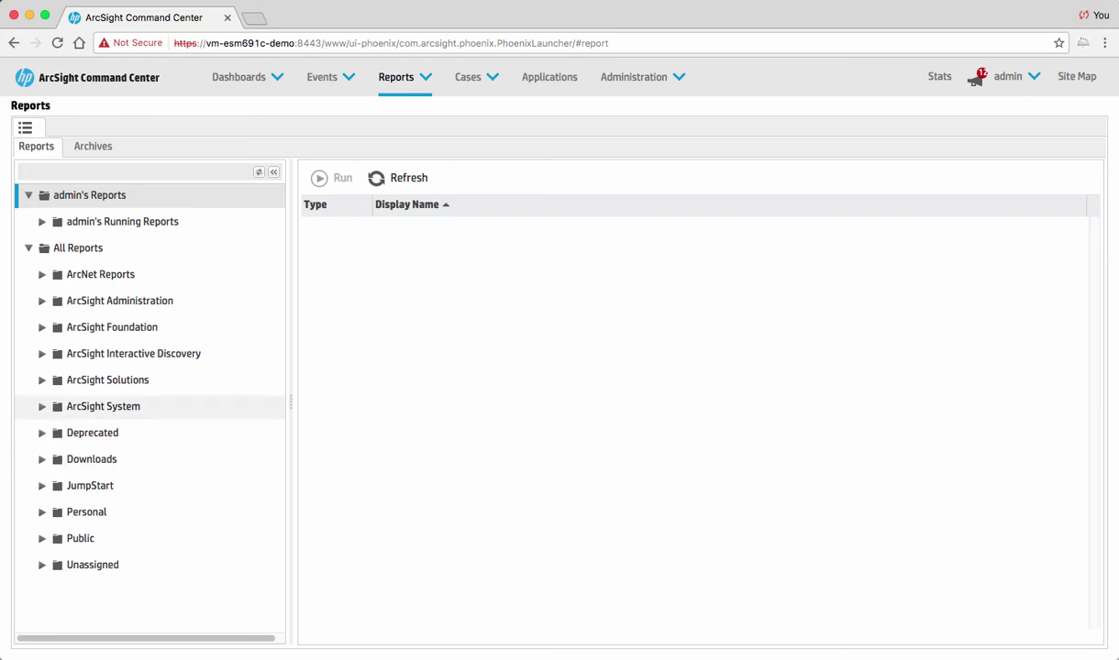
{"action": "left_click", "coordinate": [41, 406]}
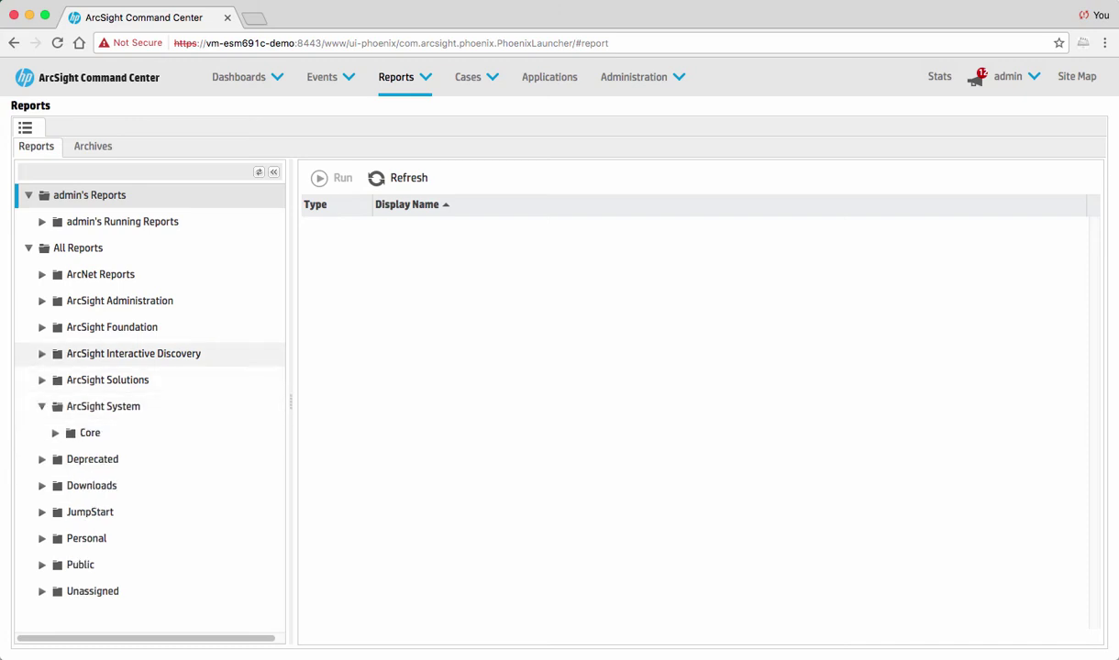
{"action": "left_click", "coordinate": [107, 379]}
{"action": "left_click", "coordinate": [41, 380]}
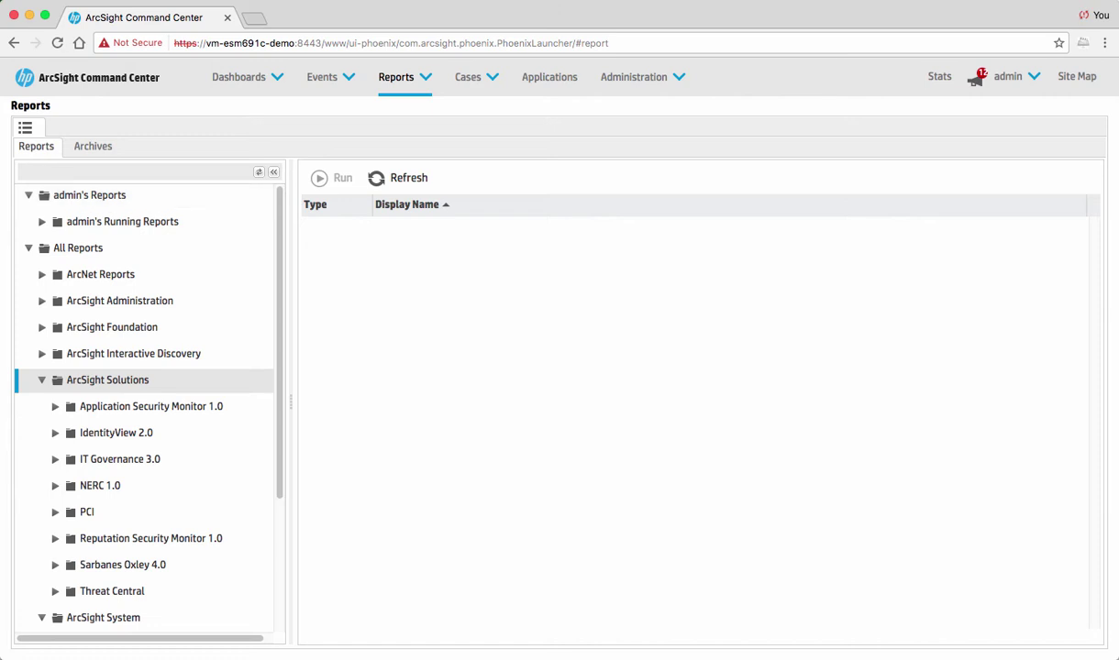
- Open the Cases section and bring up the Attack Progressing - Crossed Firewall case from the soc open cases folder
{"action": "mouse_move", "coordinate": [476, 77]}
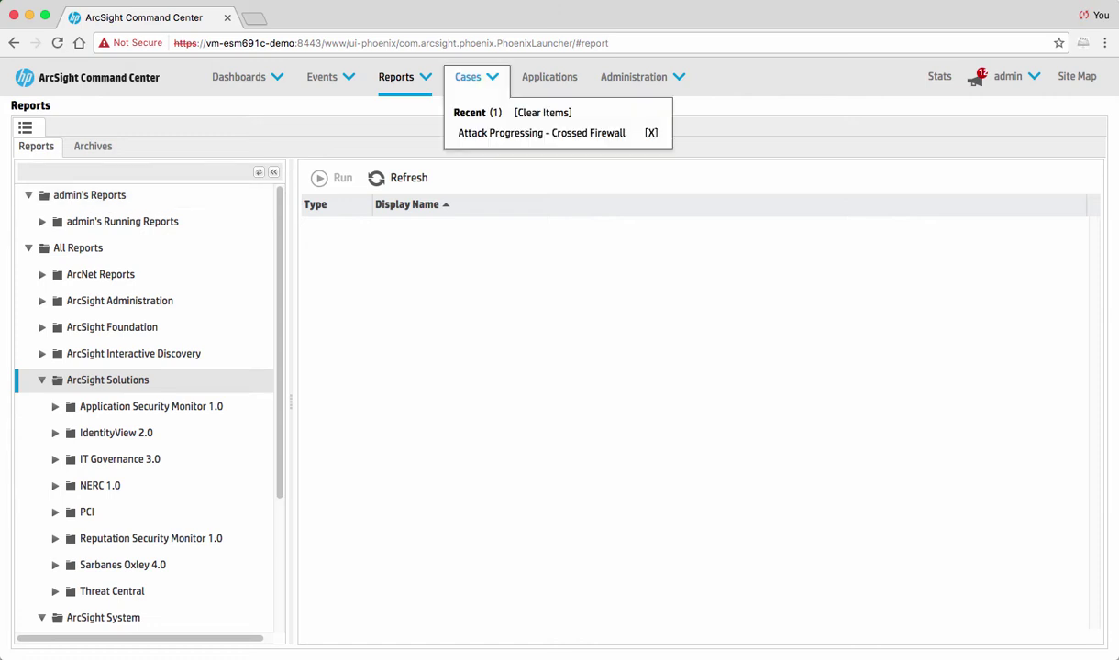
{"action": "left_click", "coordinate": [542, 133]}
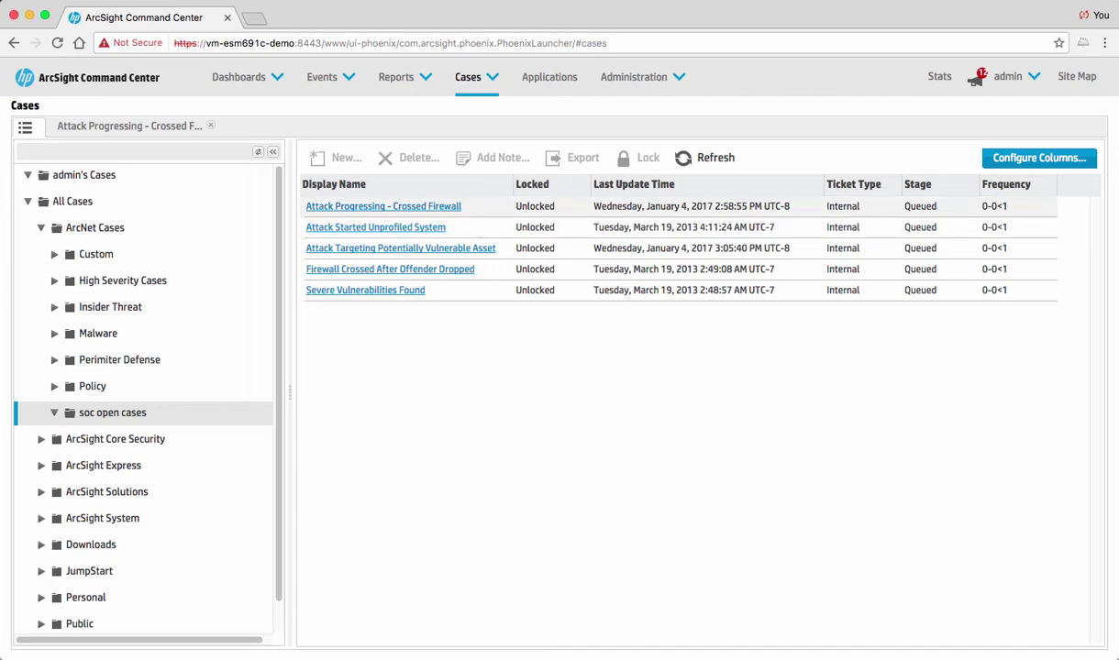
{"action": "left_click", "coordinate": [382, 206]}
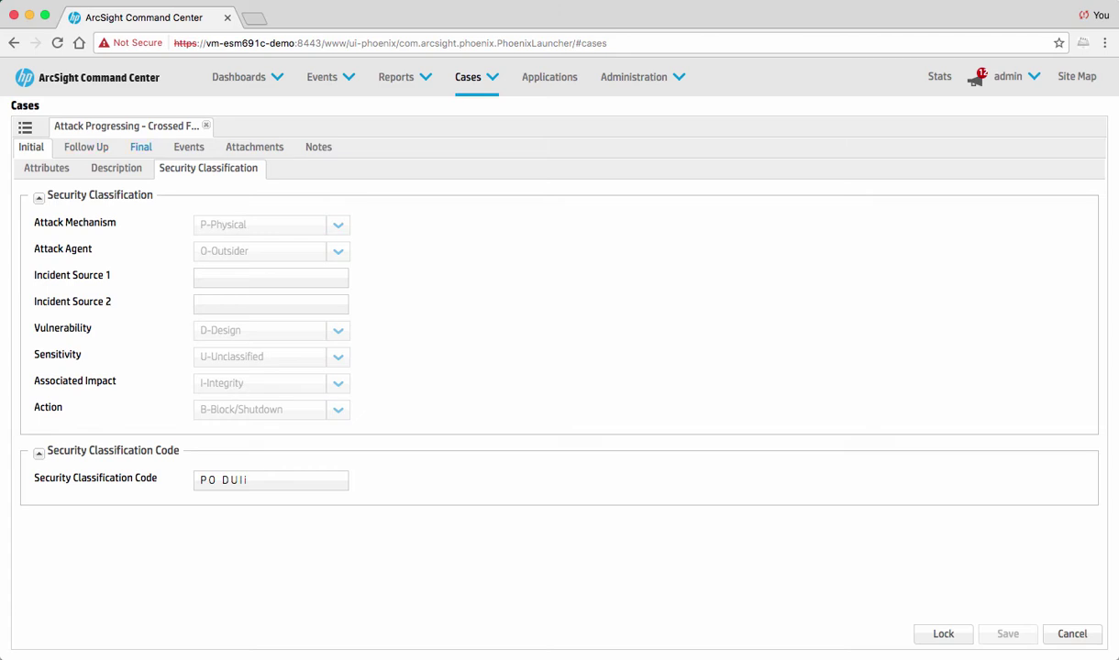
- Examine the case's event tree, viewing the details of the accept and WEB-IIS ISAPI .printer access events
{"action": "left_click", "coordinate": [189, 147]}
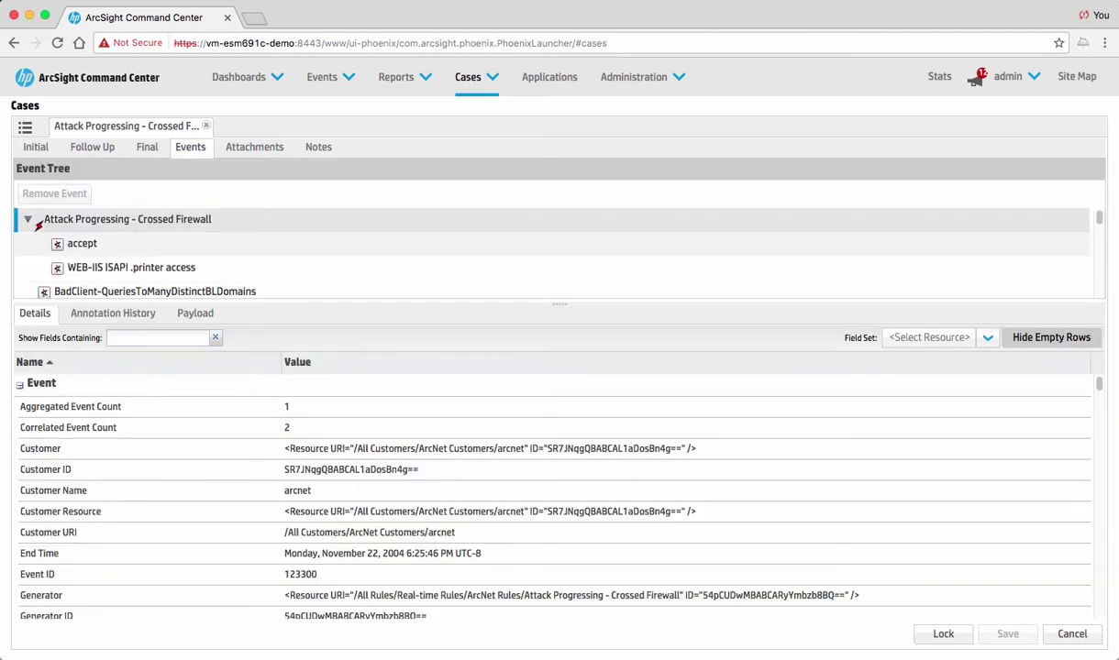
{"action": "left_click", "coordinate": [81, 243]}
{"action": "left_click", "coordinate": [131, 267]}
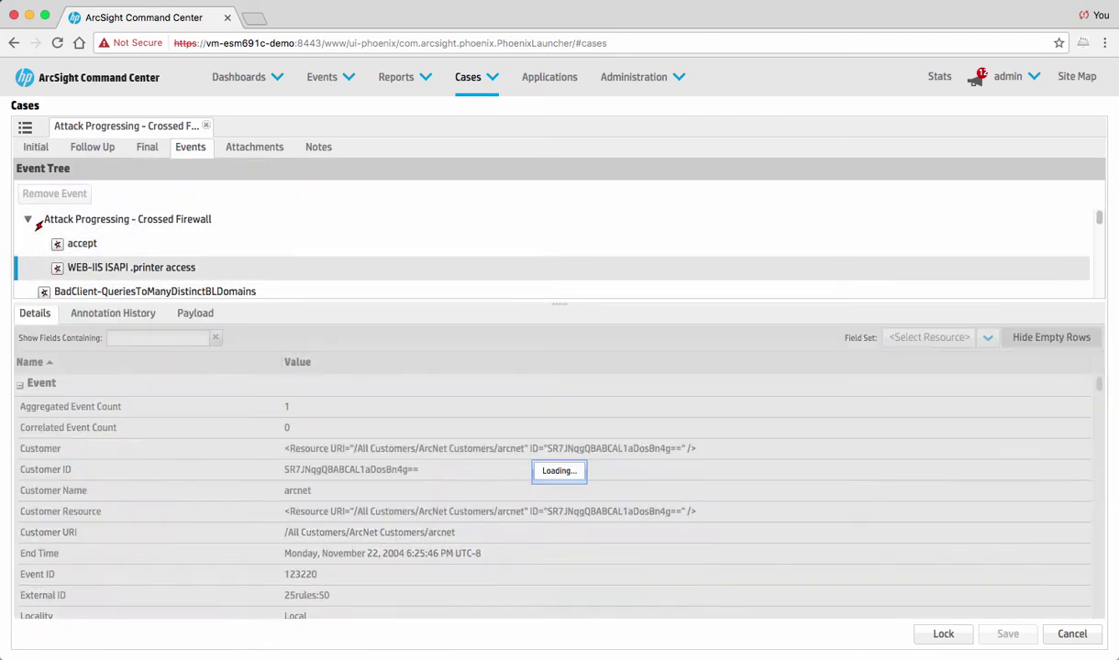
{"action": "scroll", "coordinate": [551, 248], "scroll_direction": "down", "scroll_amount": 1}
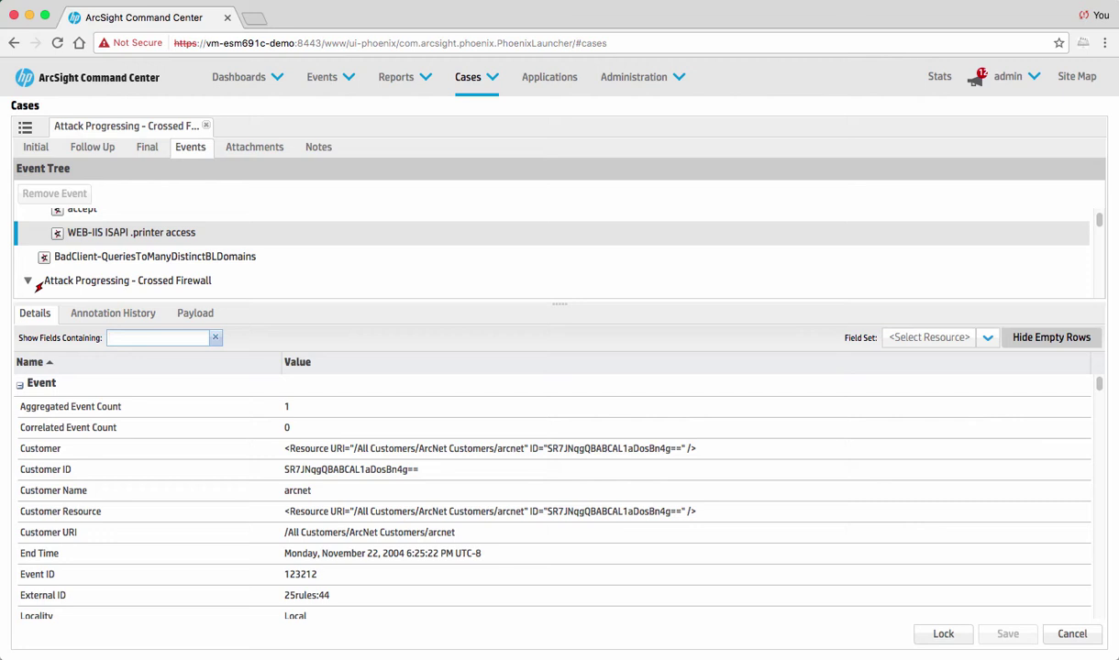
- View the case's Follow Up fields and close the case, abandoning any changes
{"action": "left_click", "coordinate": [91, 147]}
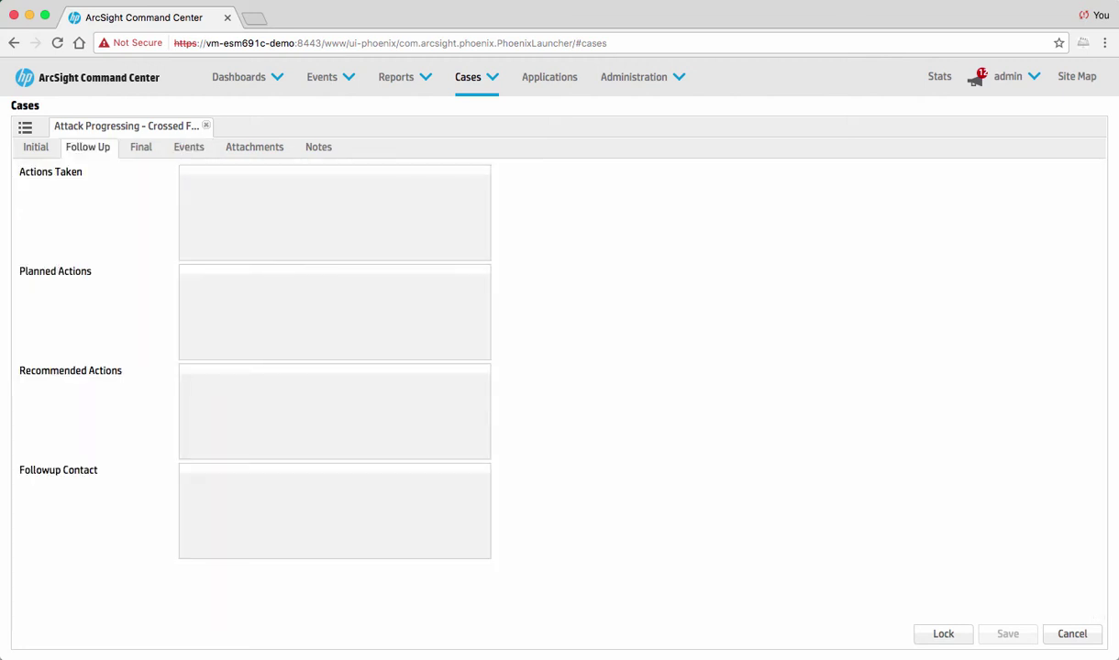
{"action": "left_click", "coordinate": [1072, 634]}
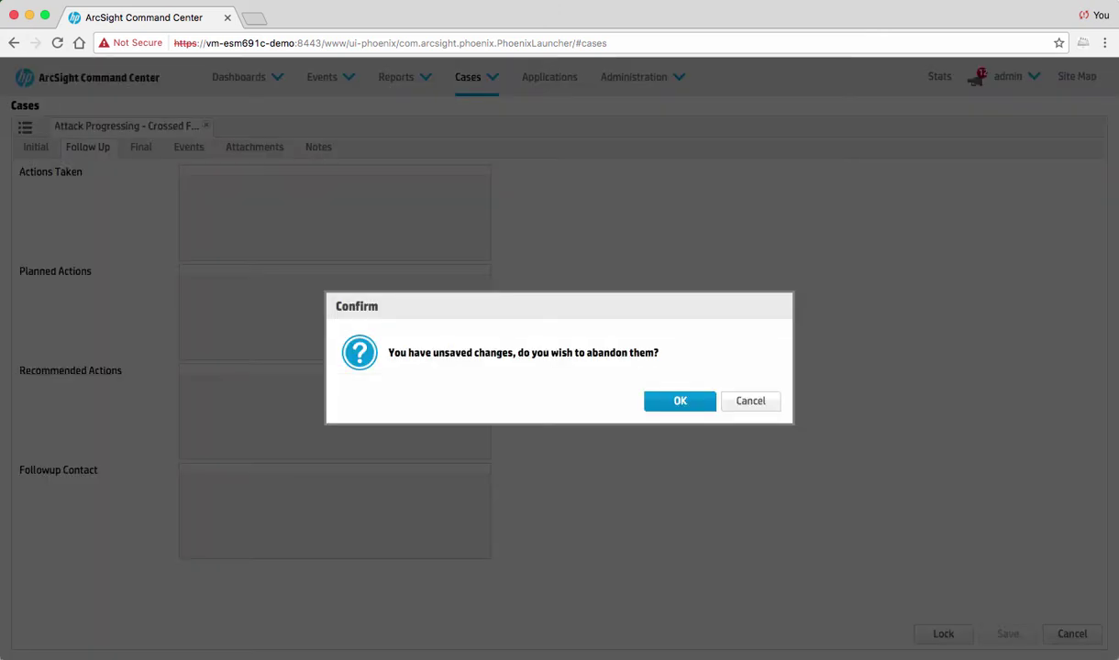
{"action": "left_click", "coordinate": [679, 401]}
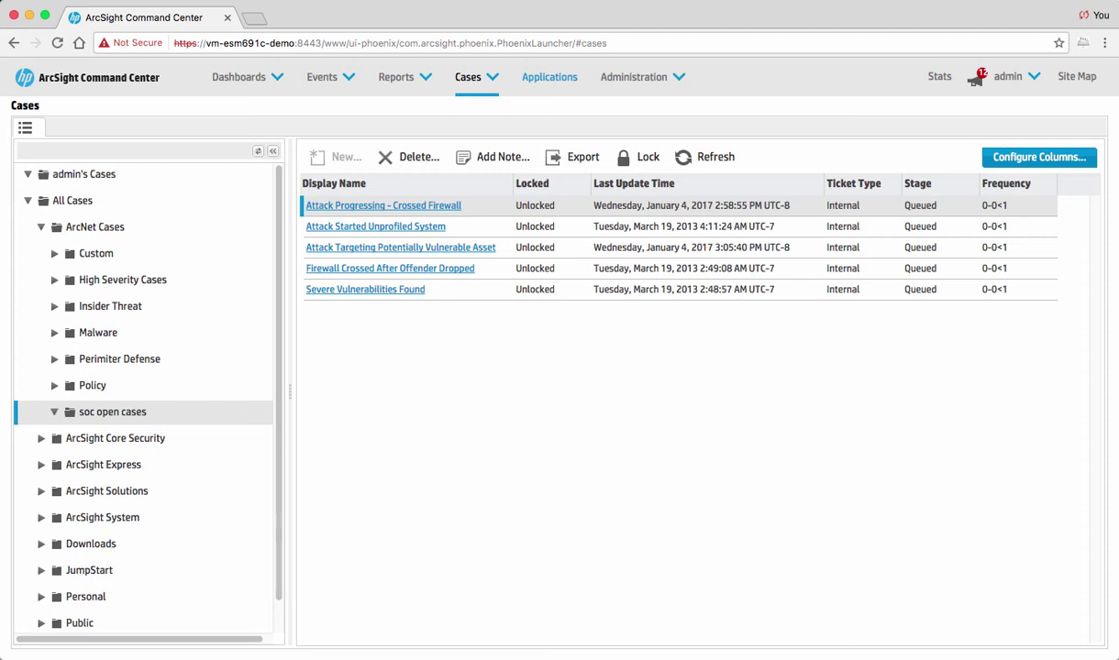
- Open Event Search and replace the existing query with "my failed login rule" to search the events
{"action": "mouse_move", "coordinate": [330, 78]}
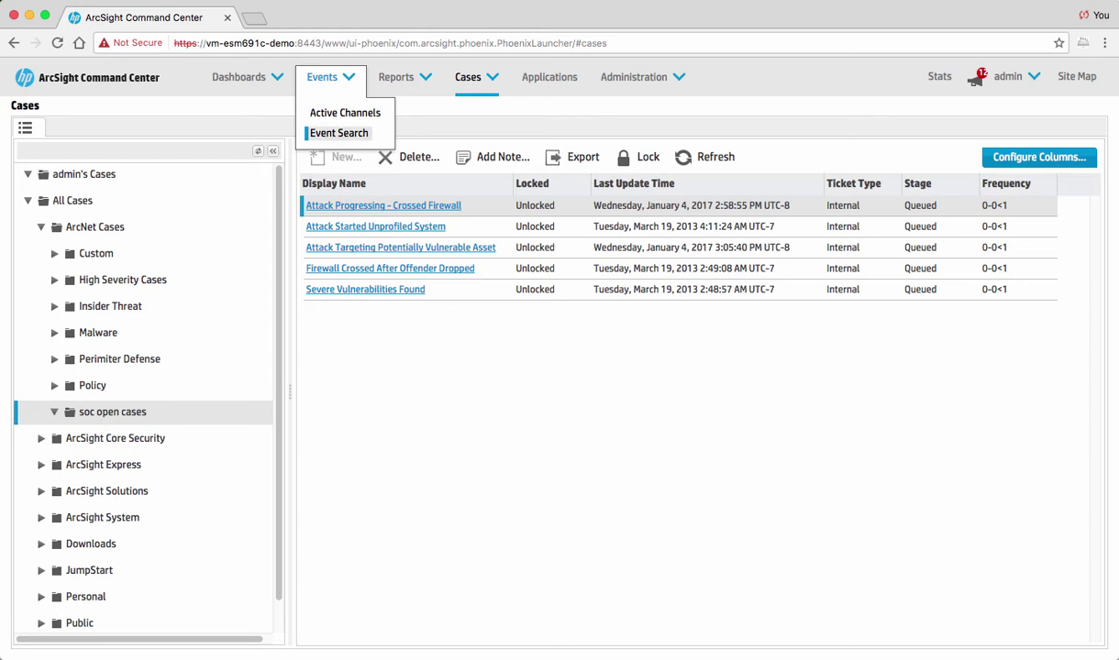
{"action": "left_click", "coordinate": [338, 133]}
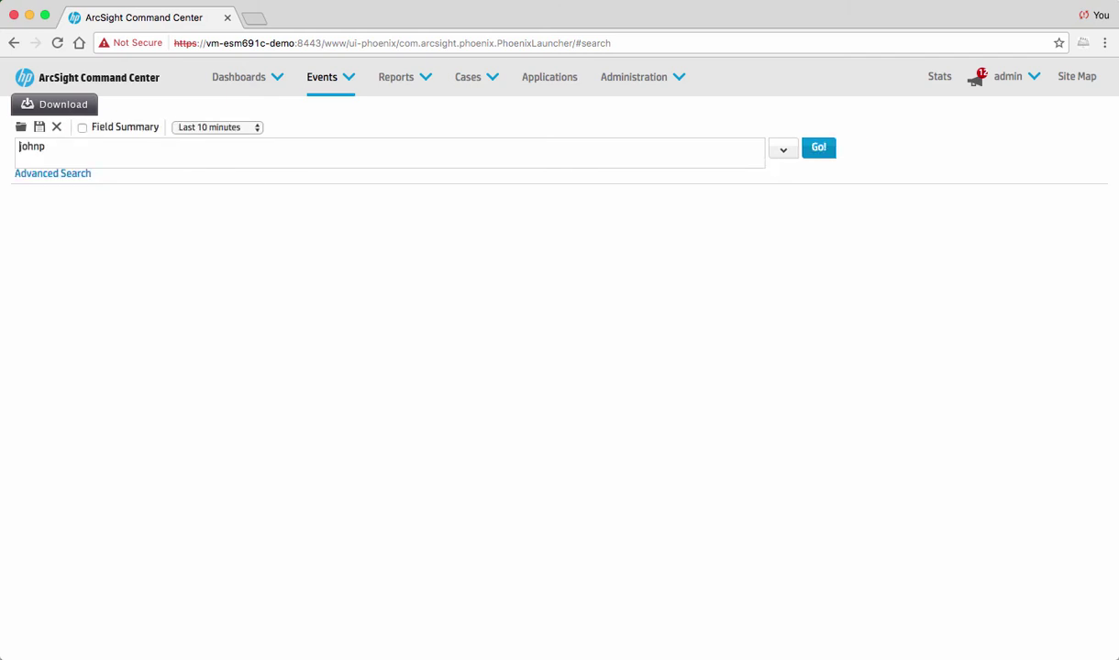
{"action": "double_click", "coordinate": [20, 146]}
{"action": "key", "text": "BackSpace"}
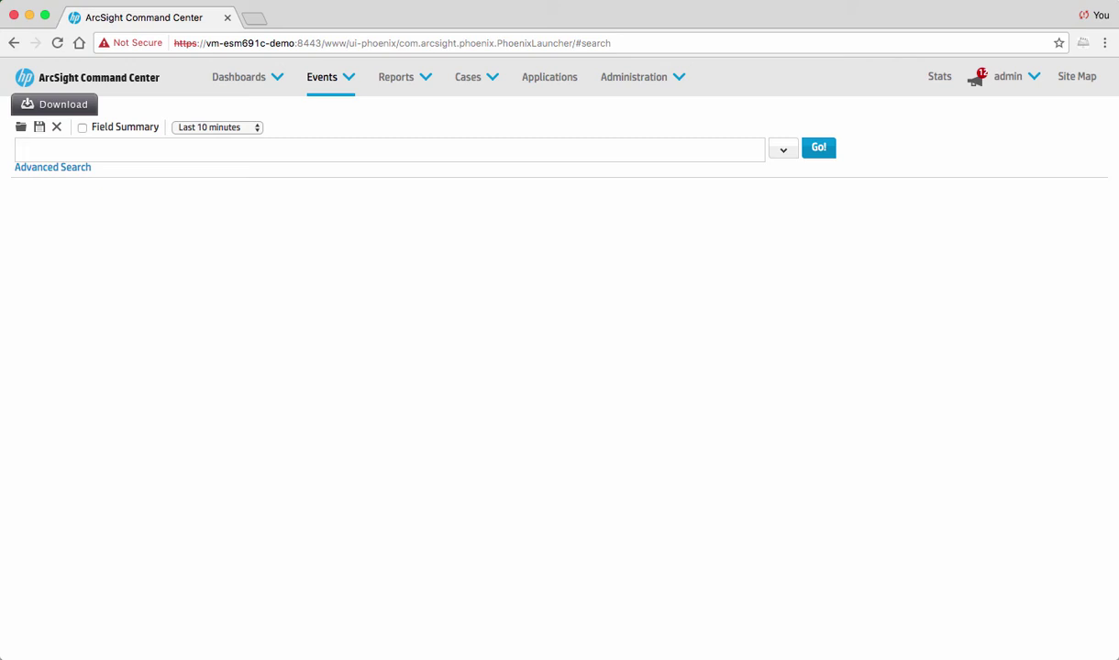
{"action": "type", "text": "my failed login rule"}
{"action": "key", "text": "Return"}
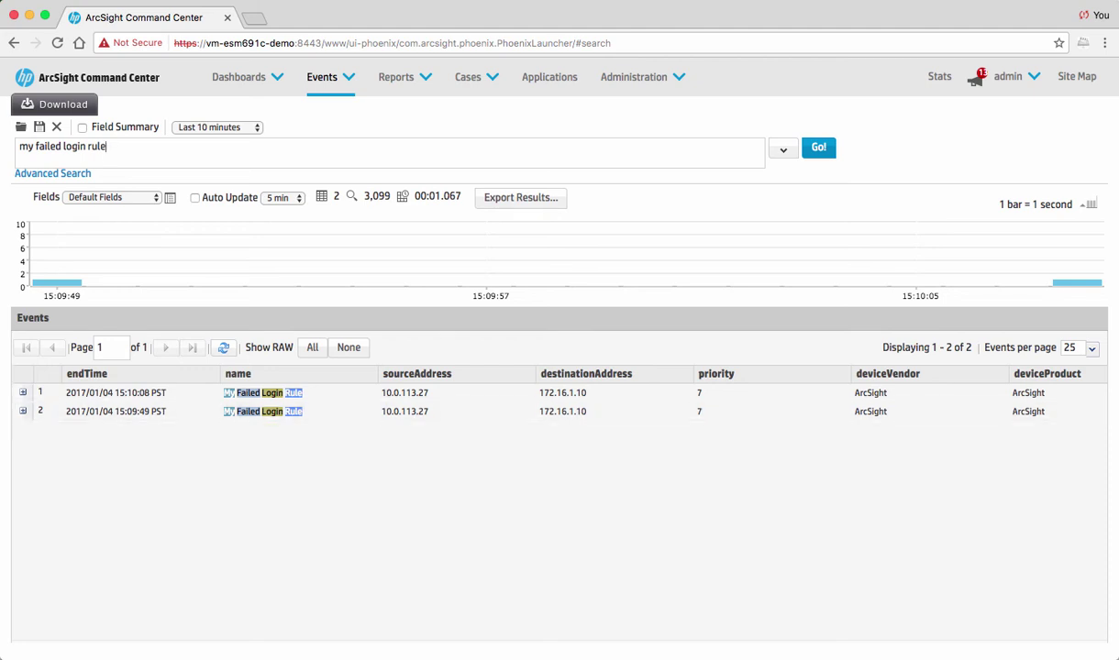
- Search the events for the account's username, widening the time range to the last 30 minutes
{"action": "key", "text": "super+a"}
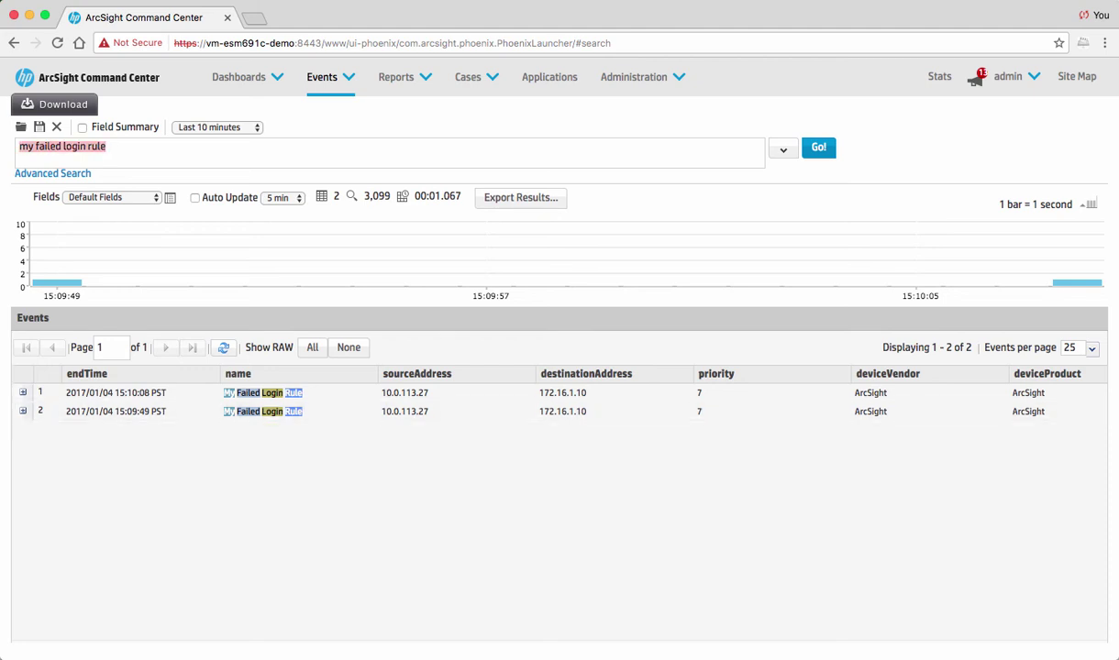
{"action": "type", "text": "jo"}
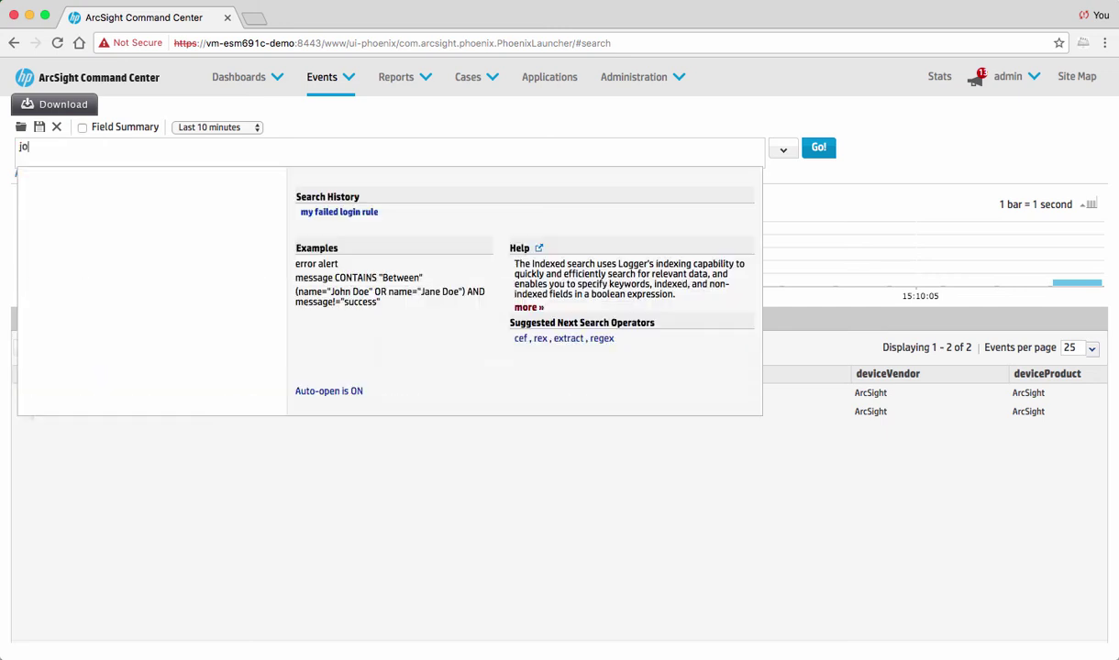
{"action": "type", "text": "hnp"}
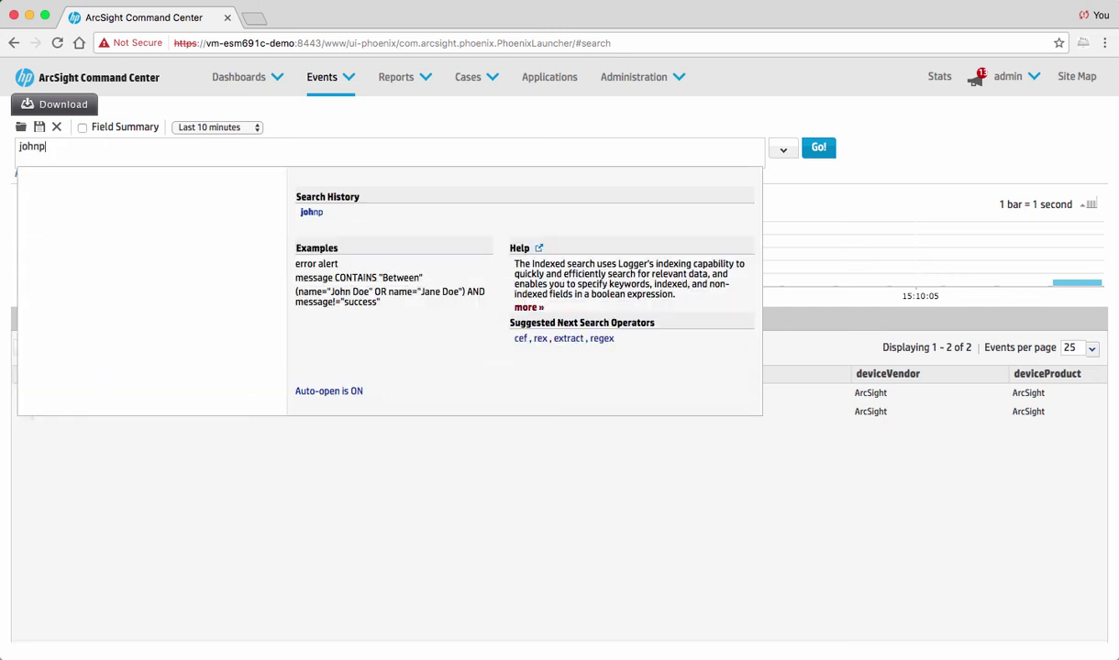
{"action": "key", "text": "Return"}
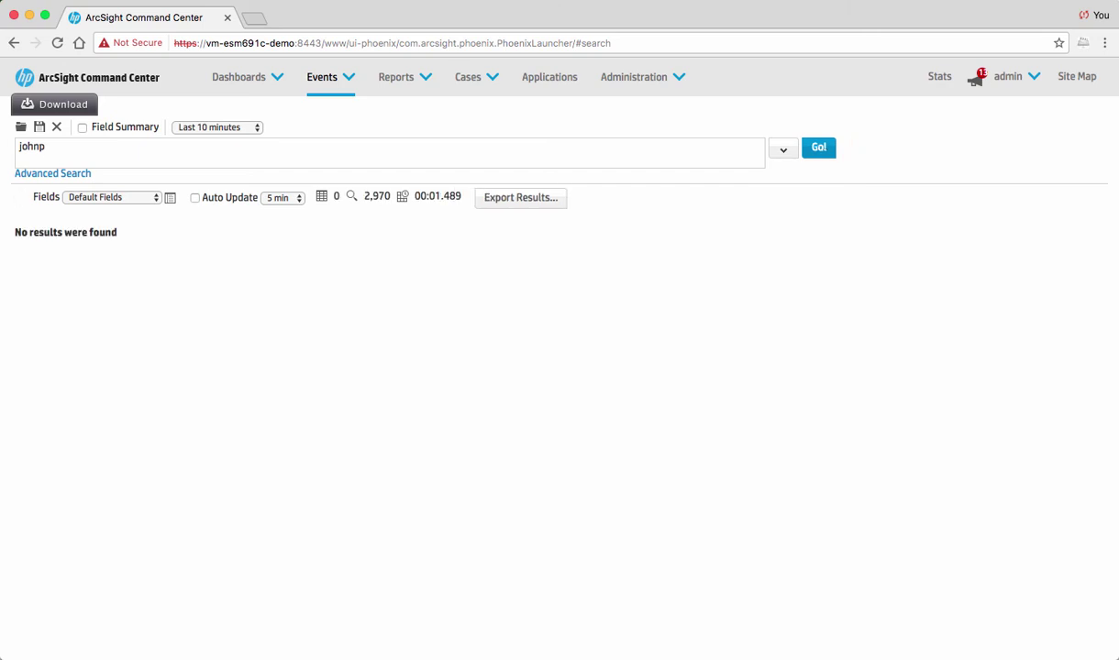
{"action": "left_click", "coordinate": [216, 128]}
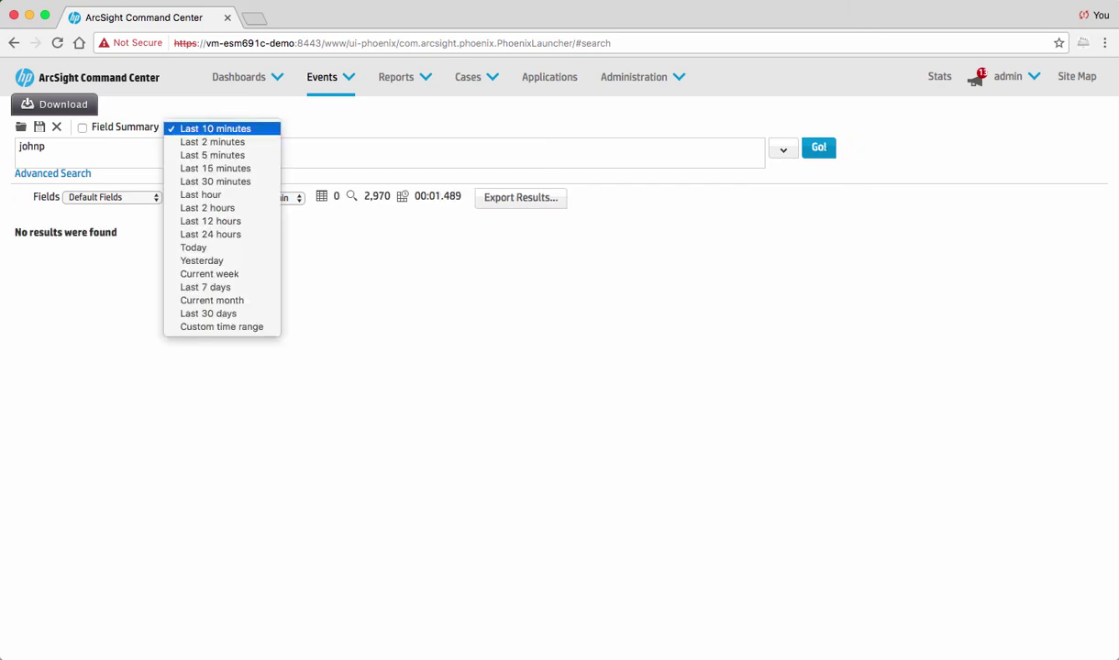
{"action": "left_click", "coordinate": [215, 181]}
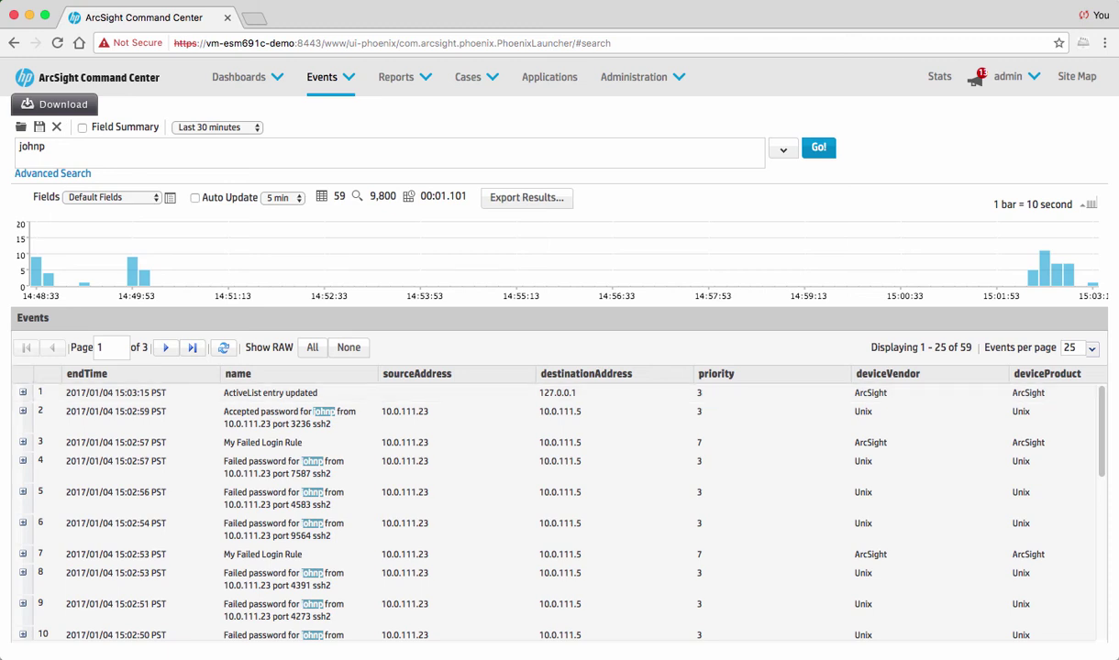
{"action": "double_click", "coordinate": [248, 442]}
- Return to the active channels with the Demo Live event list
{"action": "mouse_move", "coordinate": [642, 77]}
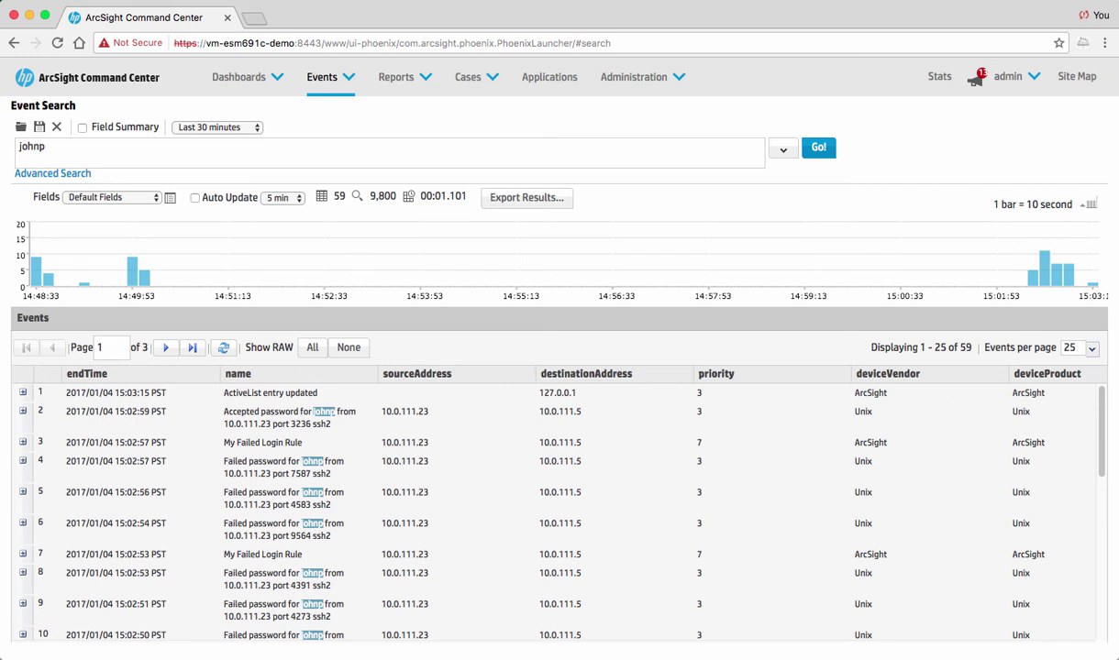
{"action": "mouse_move", "coordinate": [247, 77]}
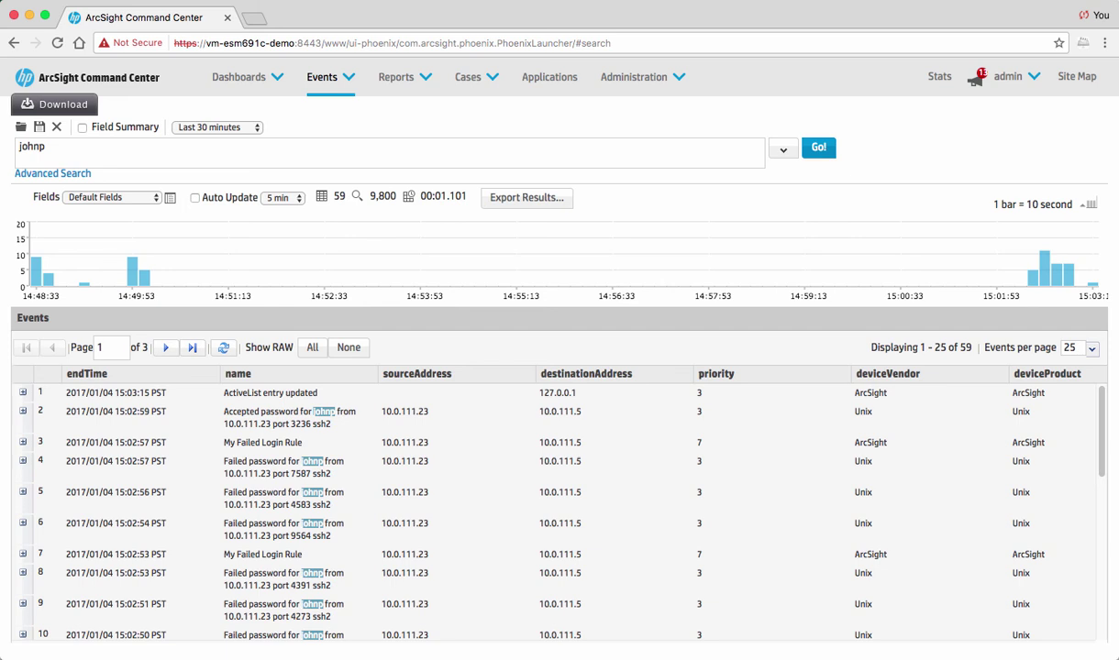
{"action": "mouse_move", "coordinate": [330, 77]}
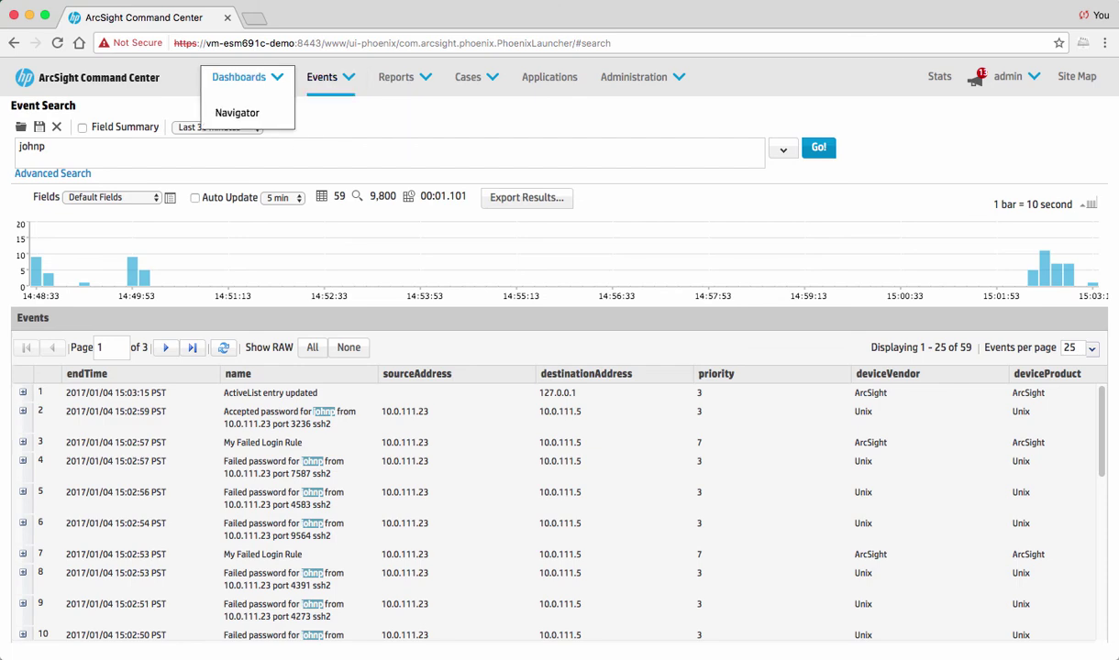
{"action": "left_click", "coordinate": [322, 77]}
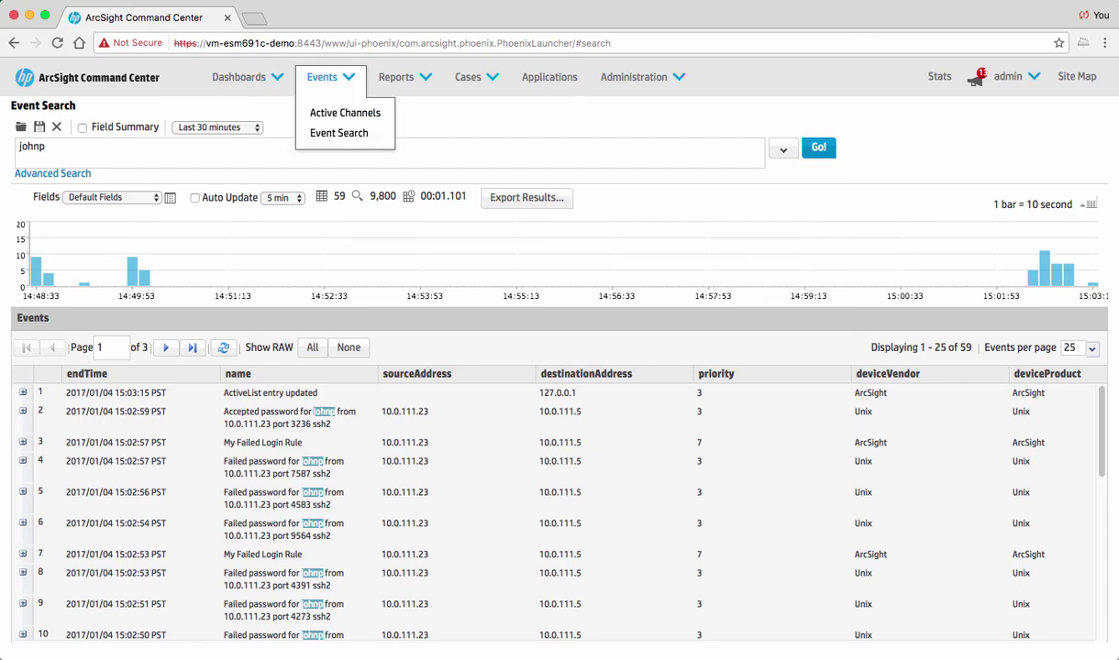
{"action": "left_click", "coordinate": [345, 113]}
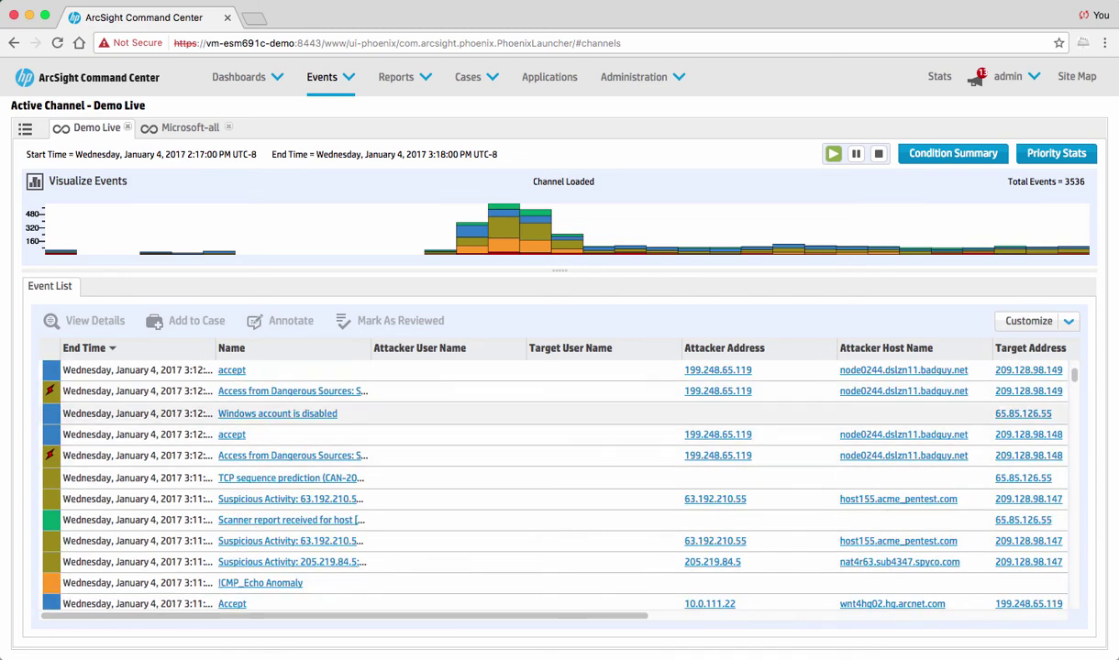
- Start adding an Access from Dangerous Sources event to a case without its base events, and cancel at the case selection
{"action": "left_click", "coordinate": [550, 456]}
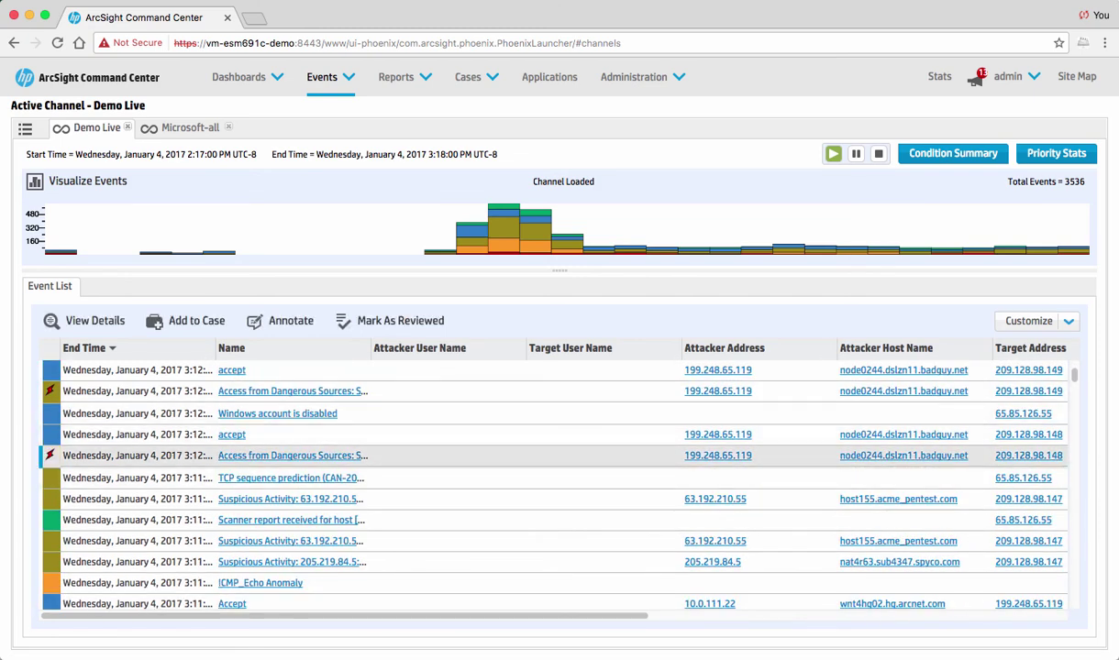
{"action": "left_click", "coordinate": [188, 320]}
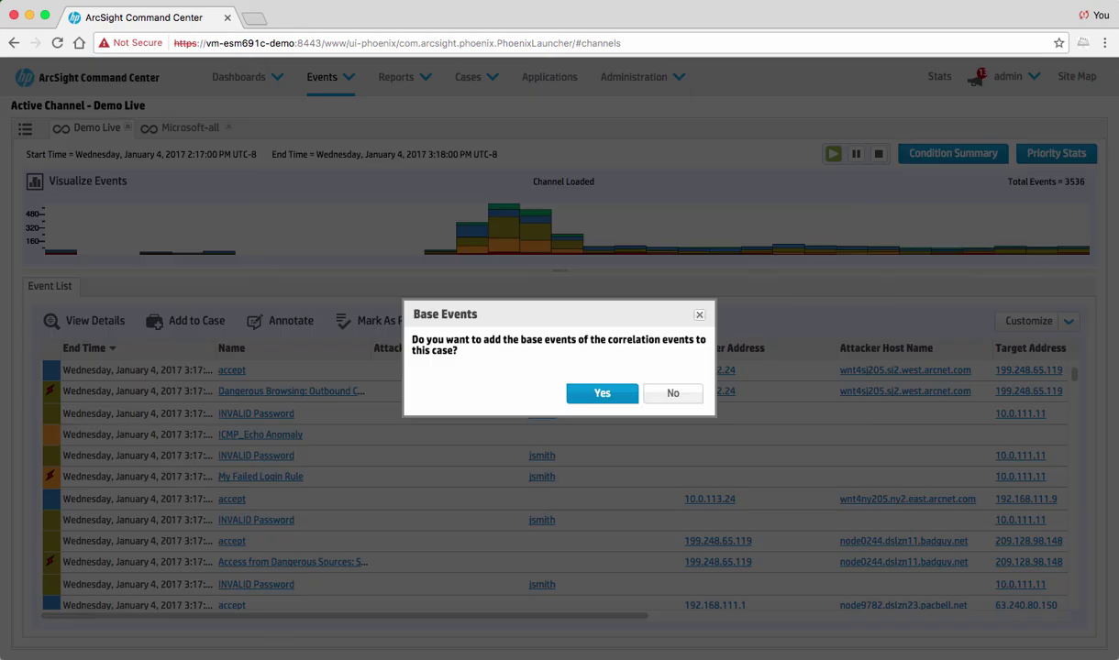
{"action": "left_click", "coordinate": [672, 392]}
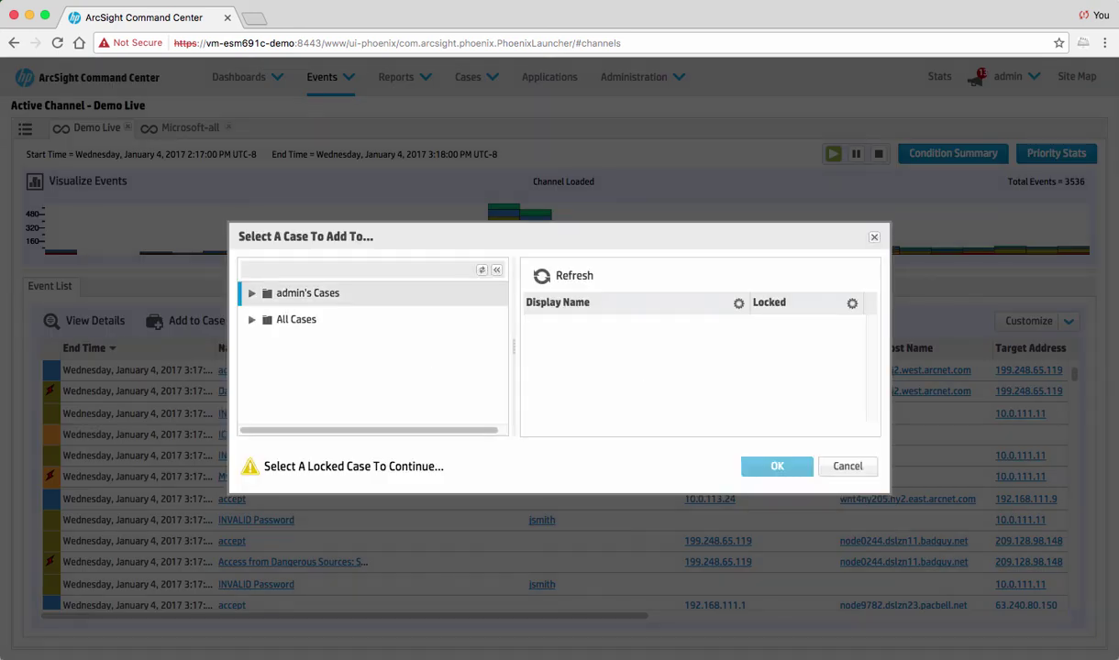
{"action": "left_click", "coordinate": [847, 465]}
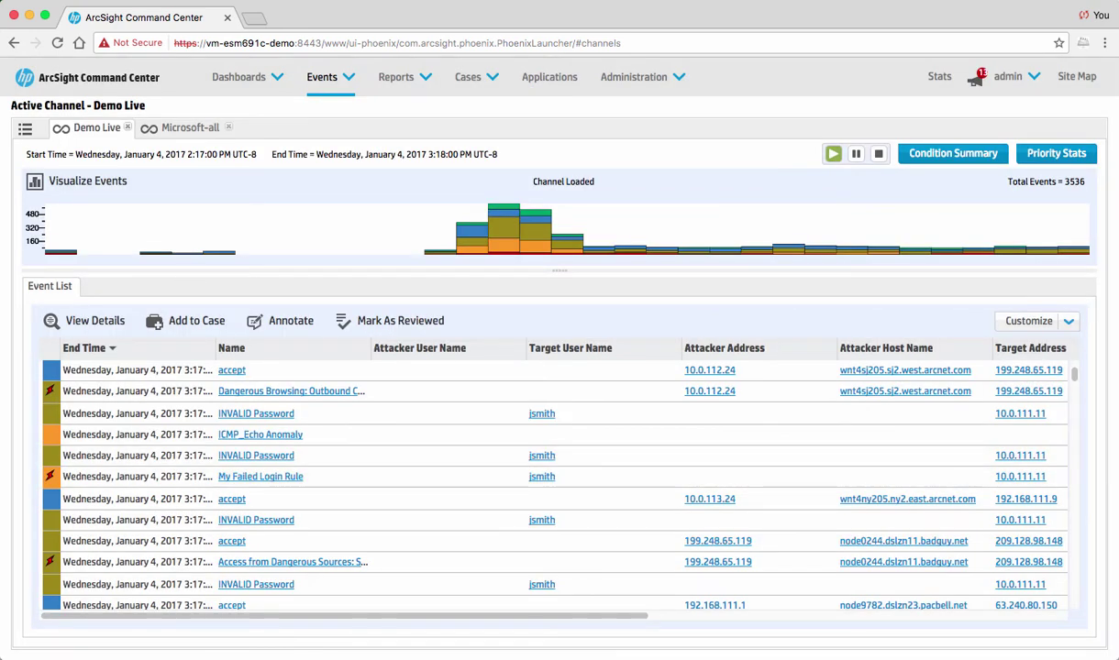
- Start annotating the My Failed Login Rule event with the Initial stage, look at the user selection, and cancel the annotation
{"action": "left_click", "coordinate": [275, 476]}
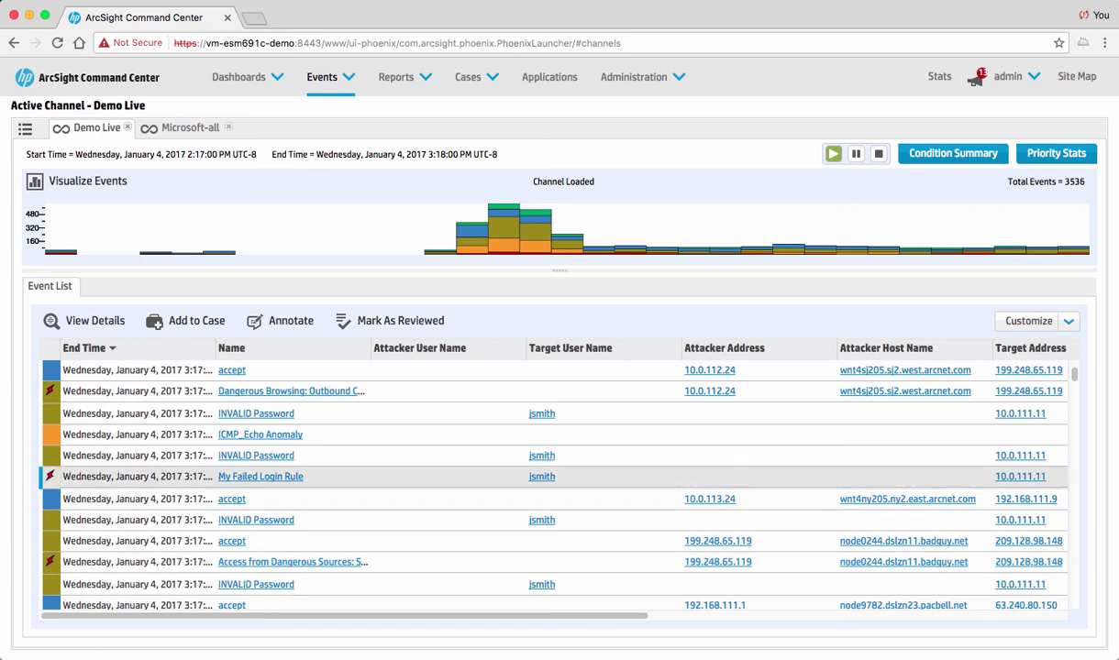
{"action": "left_click", "coordinate": [280, 321]}
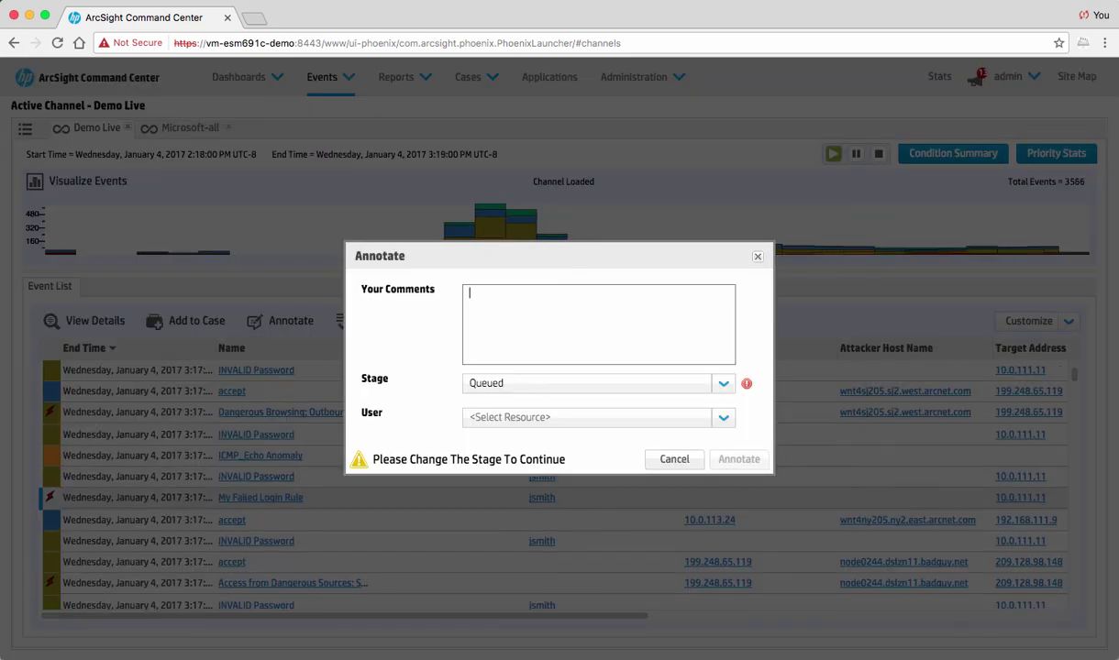
{"action": "left_click", "coordinate": [723, 384]}
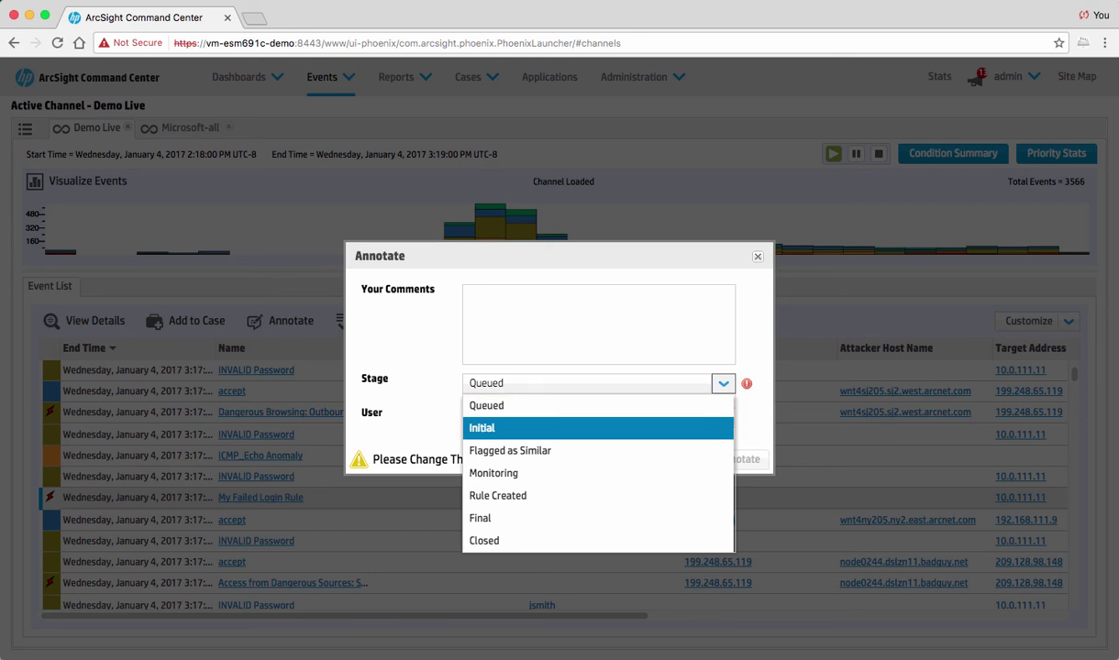
{"action": "left_click", "coordinate": [486, 427]}
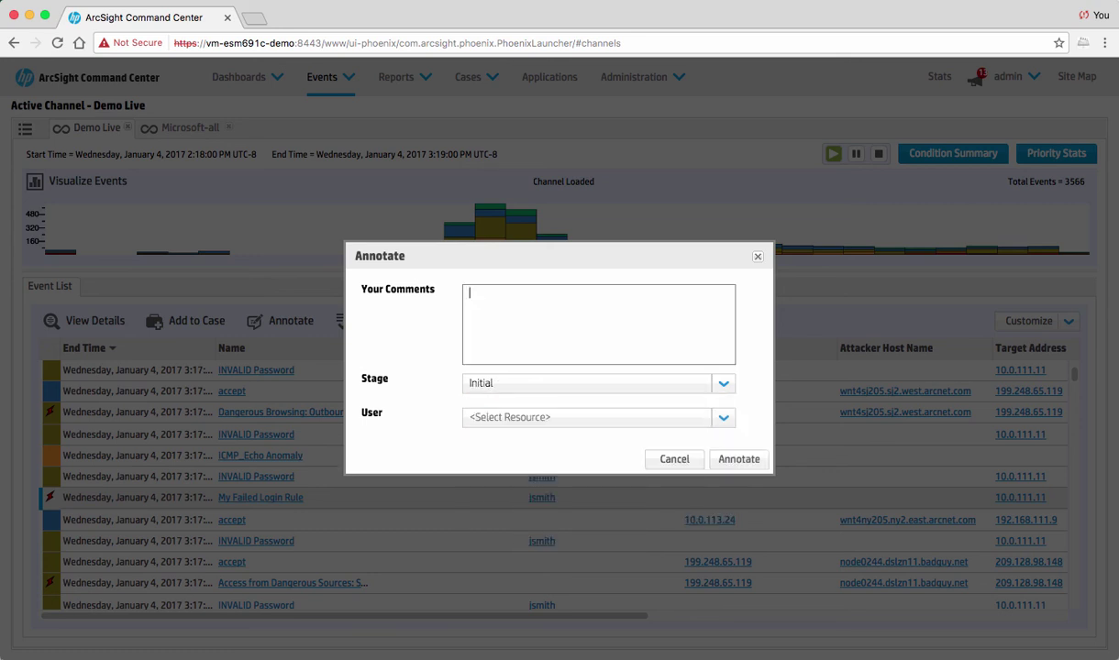
{"action": "left_click", "coordinate": [723, 417]}
{"action": "left_click", "coordinate": [848, 470]}
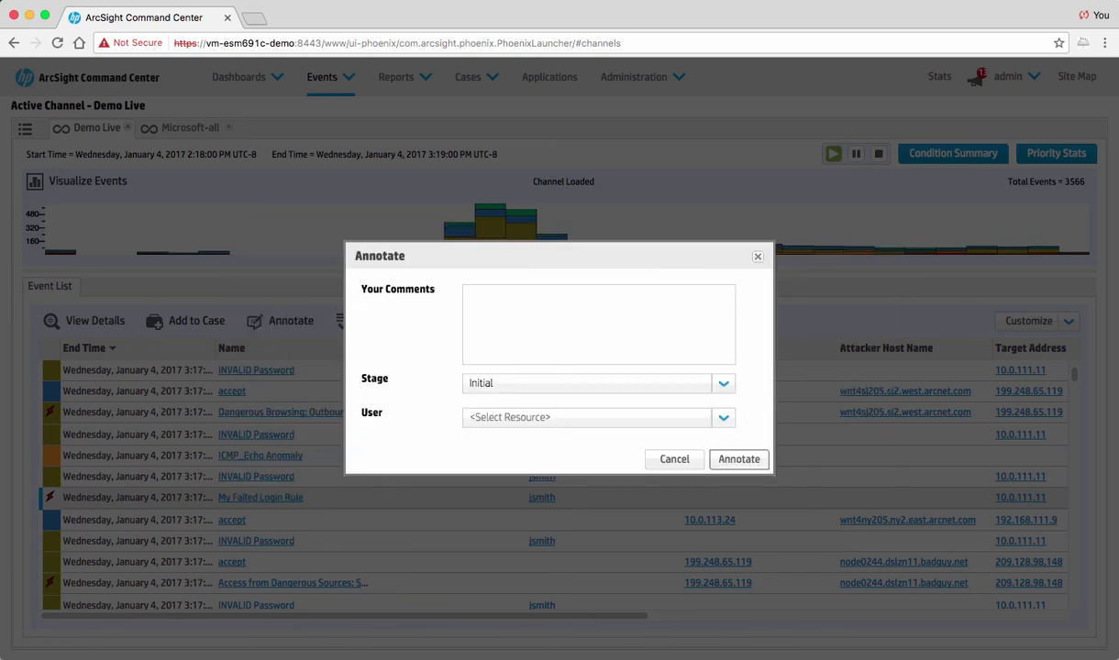
{"action": "left_click", "coordinate": [669, 460]}
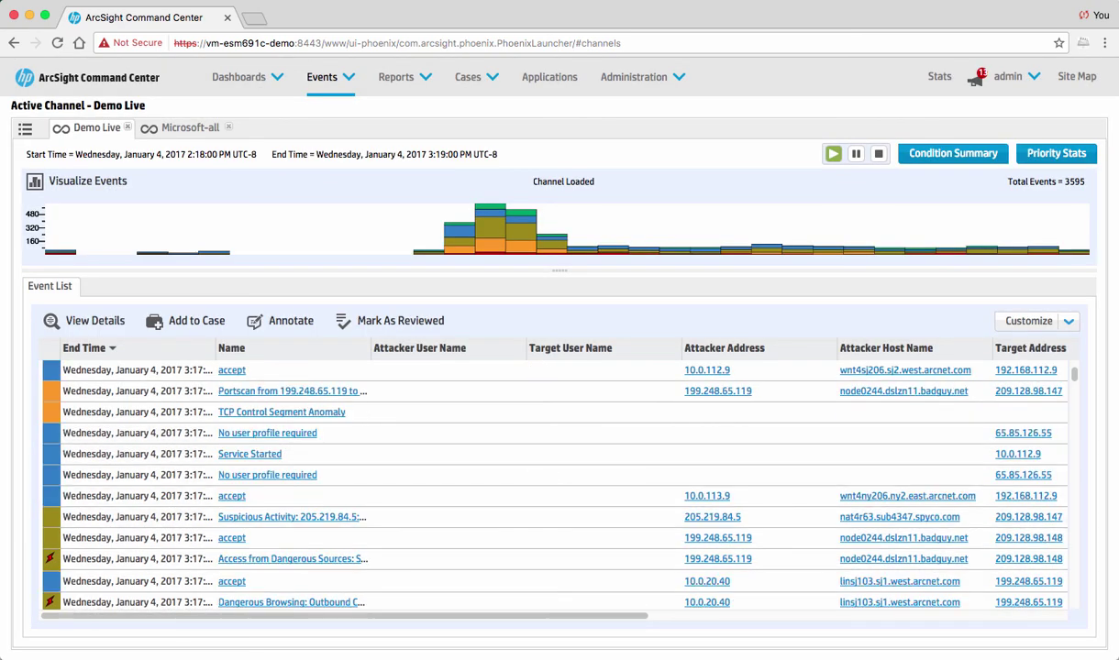